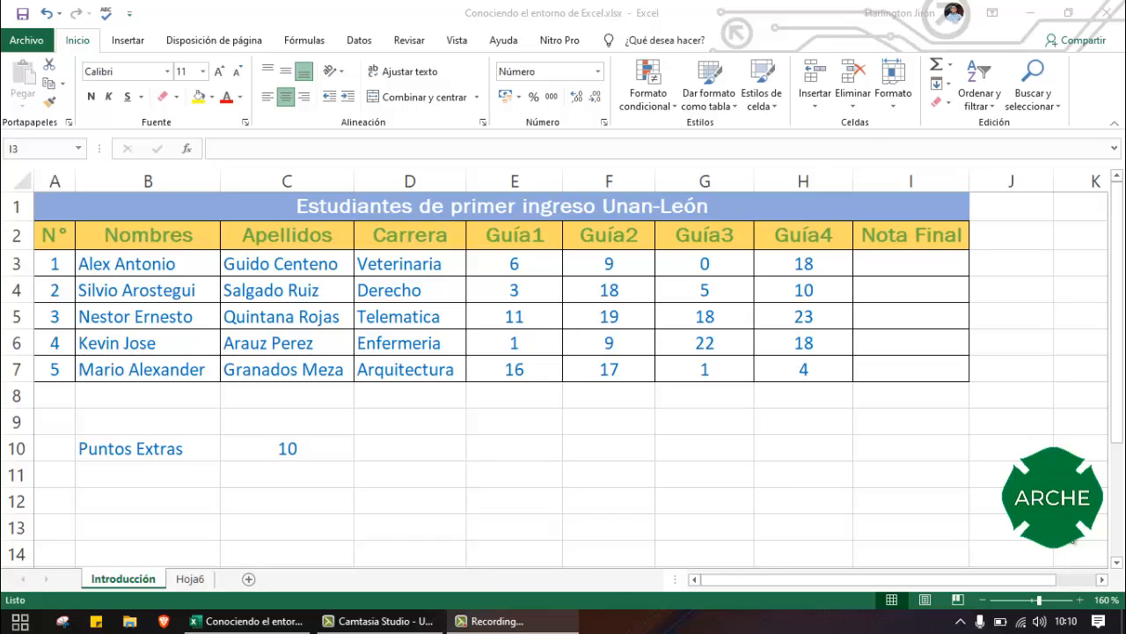
click(11, 263)
click(280, 179)
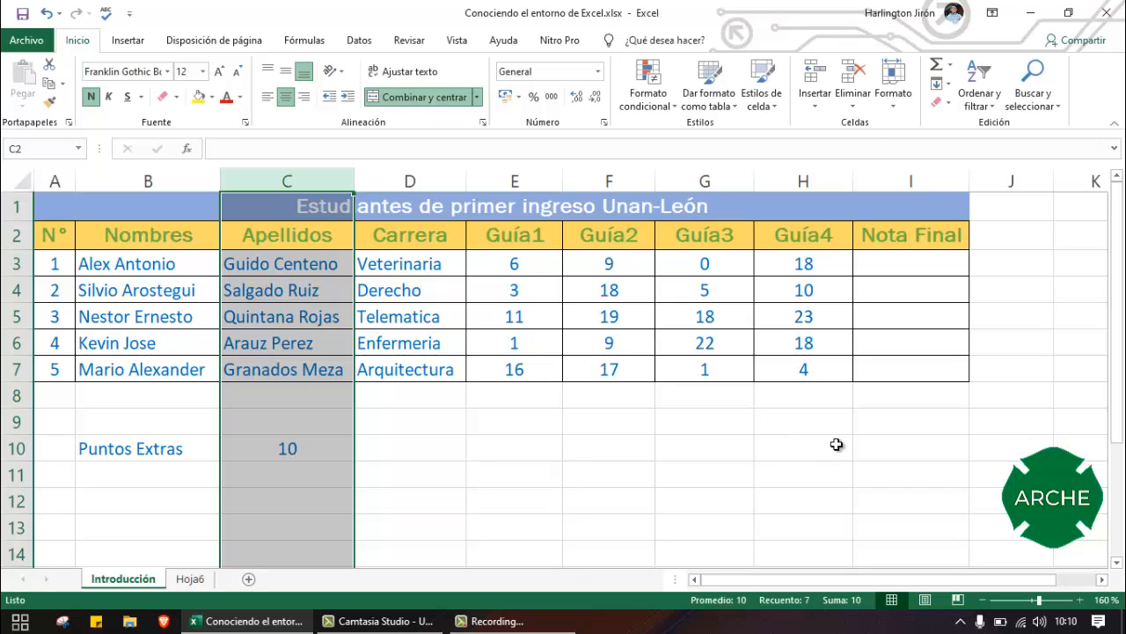
Enter =SUMA(E3:H3) in I3 to total Guía1 through Guía4, and fill the formula down to I7
click(898, 261)
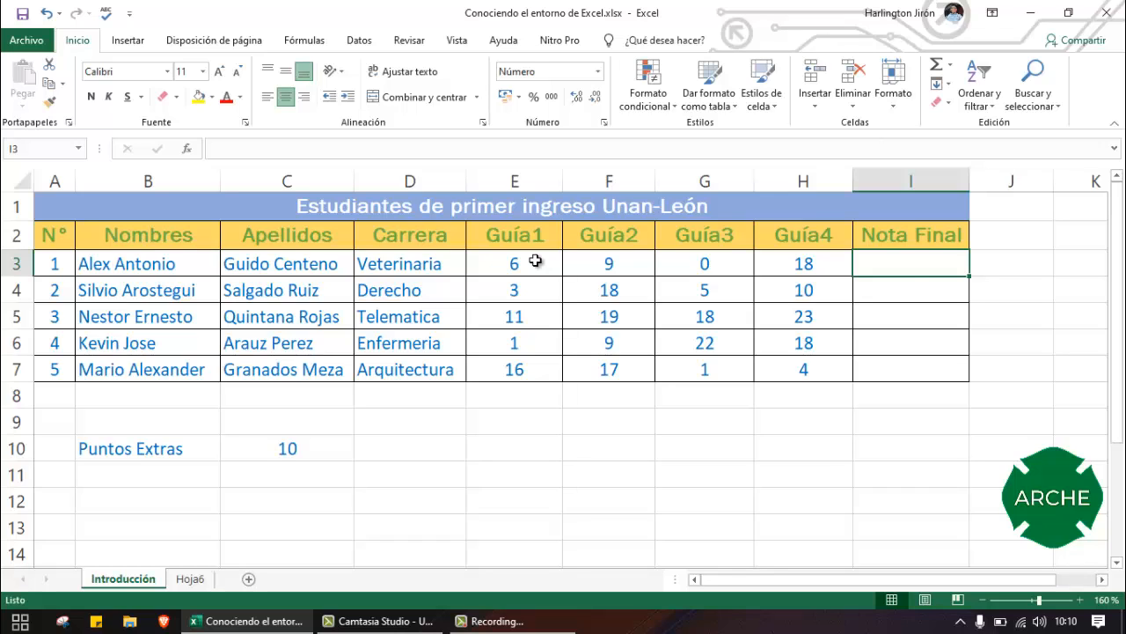
text(()
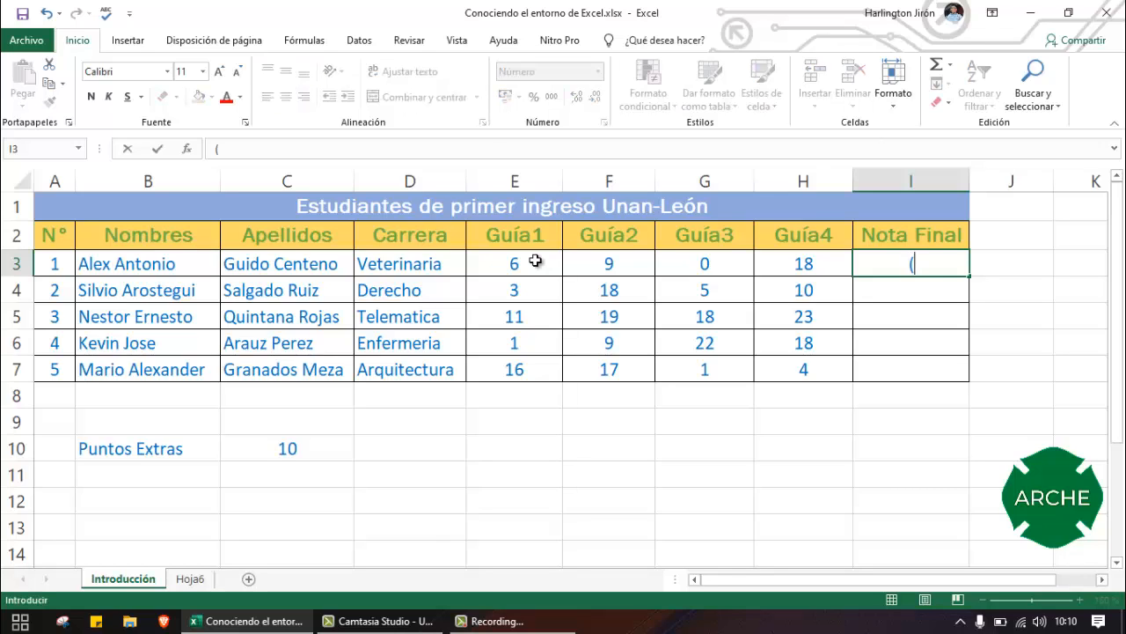
key(BackSpace)
text())
key(BackSpace)
text(=sum)
key(Tab)
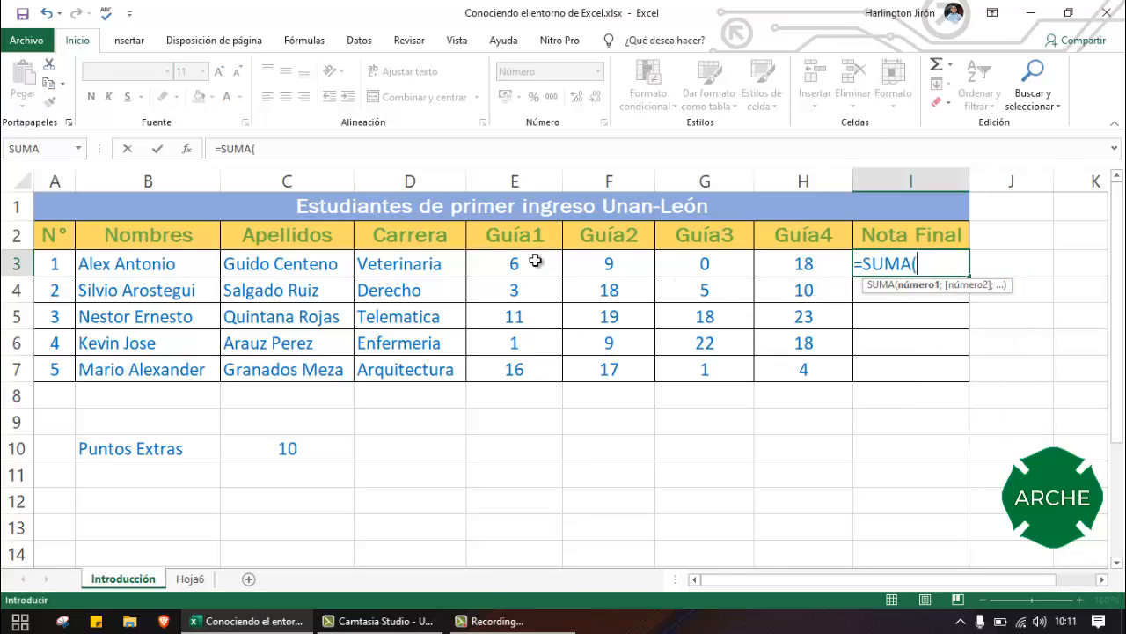
drag(535, 261, 807, 278)
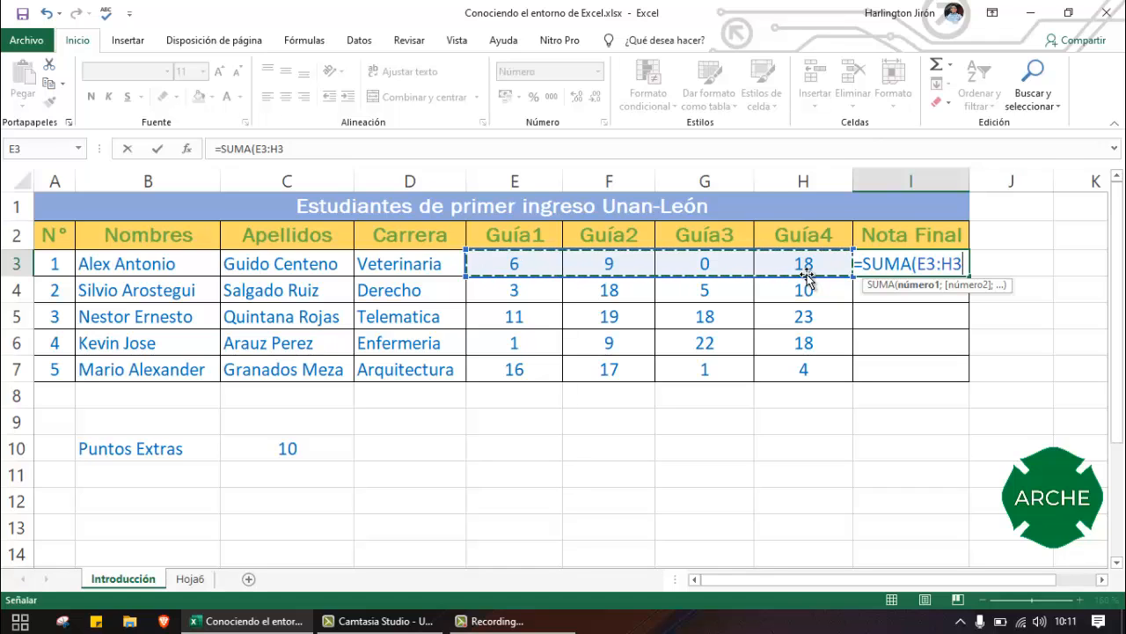
text())
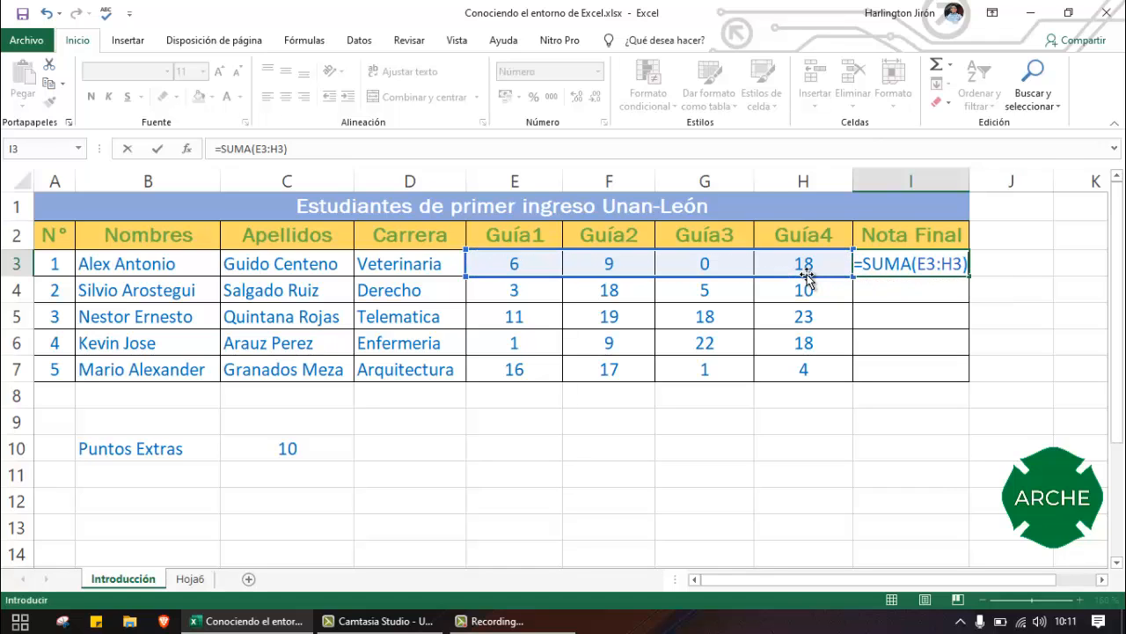
key(Return)
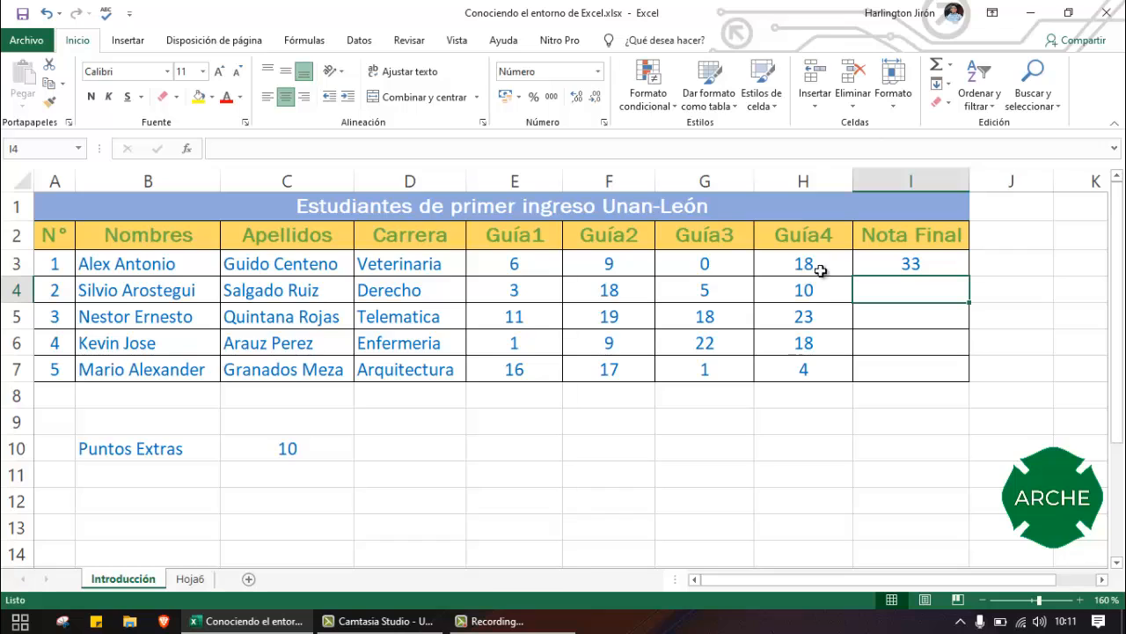
click(906, 264)
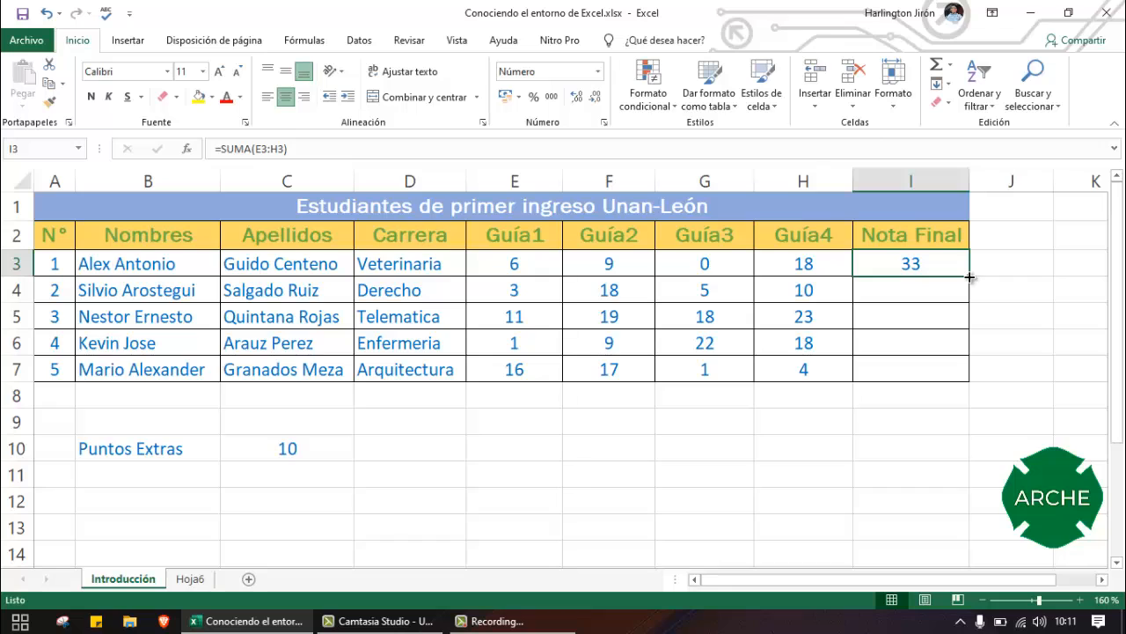
drag(969, 276, 974, 388)
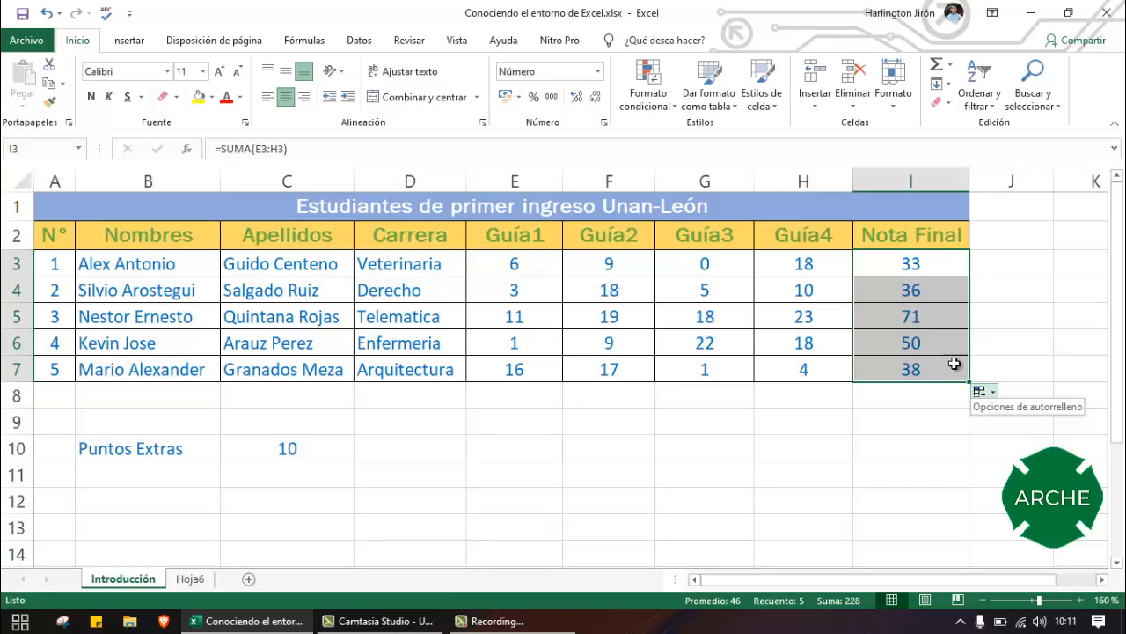
Inspect the Nota Final formulas in I3 through I7 to see which row of grades each one references
double_click(918, 263)
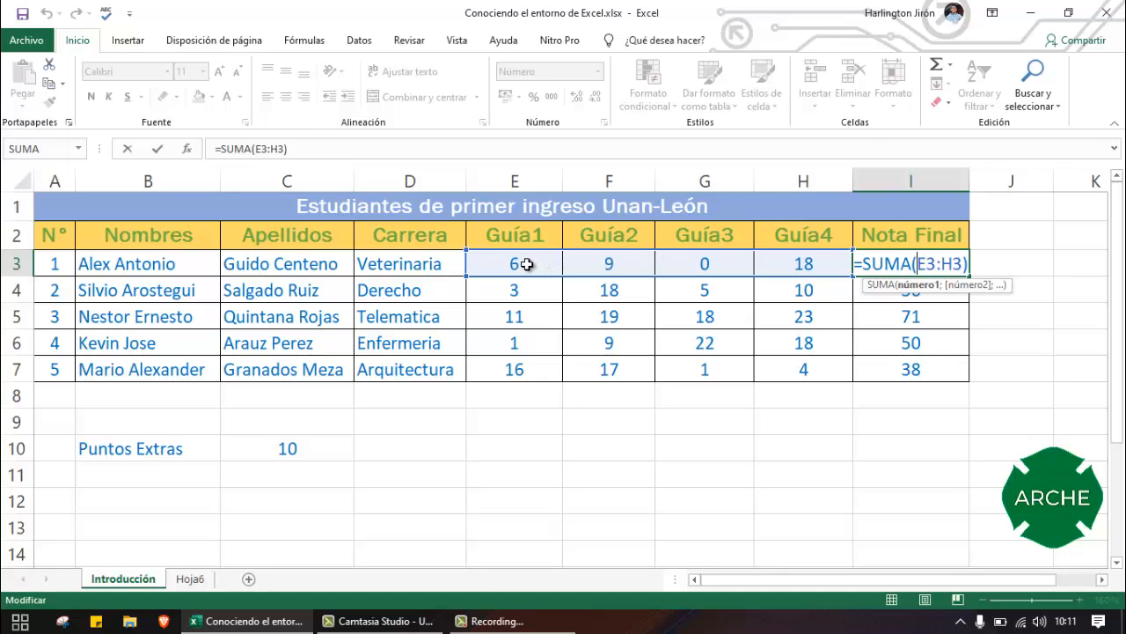
key(Return)
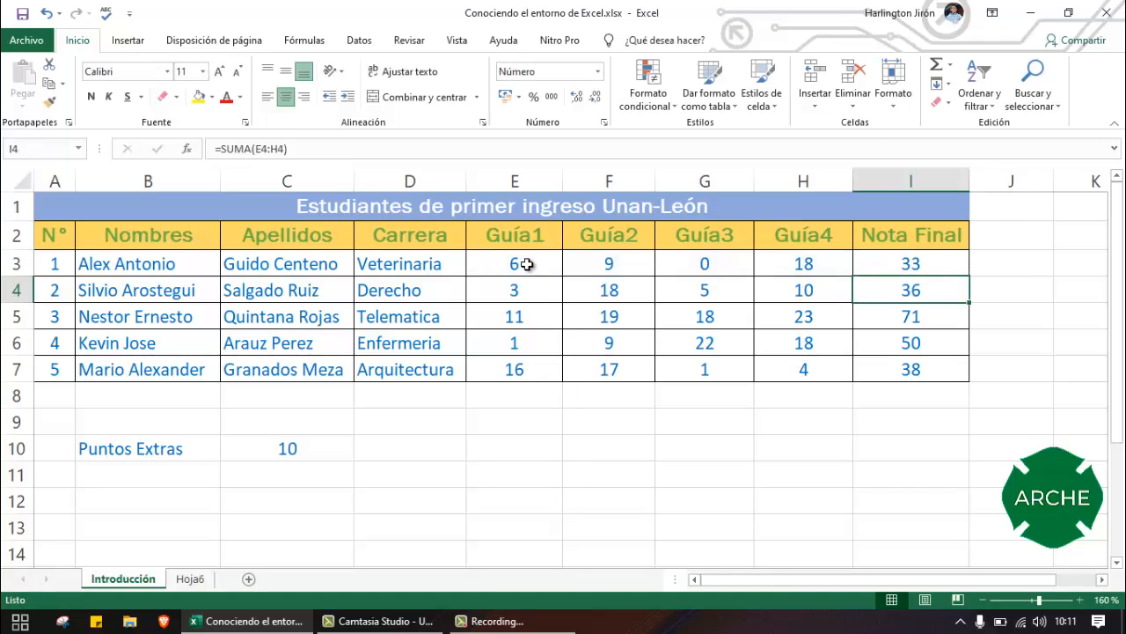
double_click(917, 290)
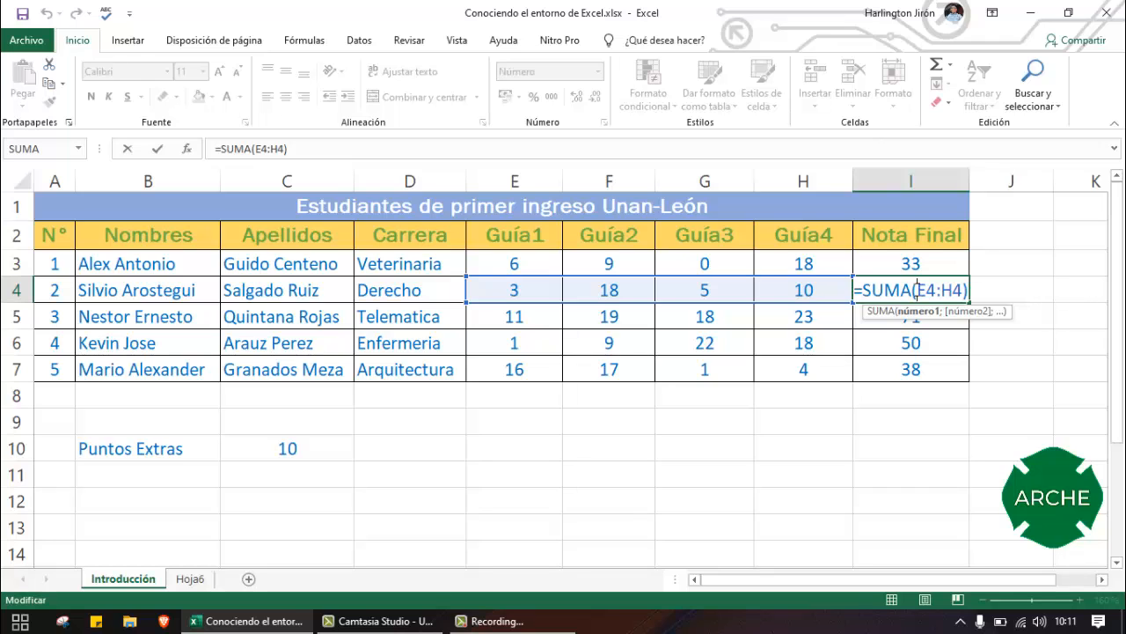
key(Return)
double_click(920, 315)
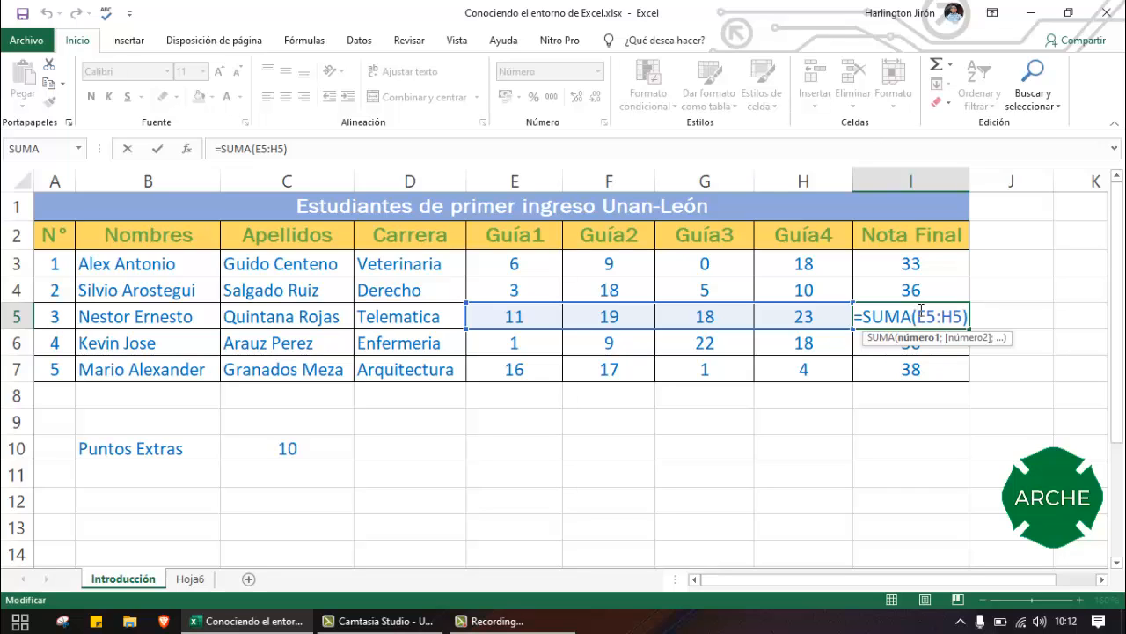
key(Return)
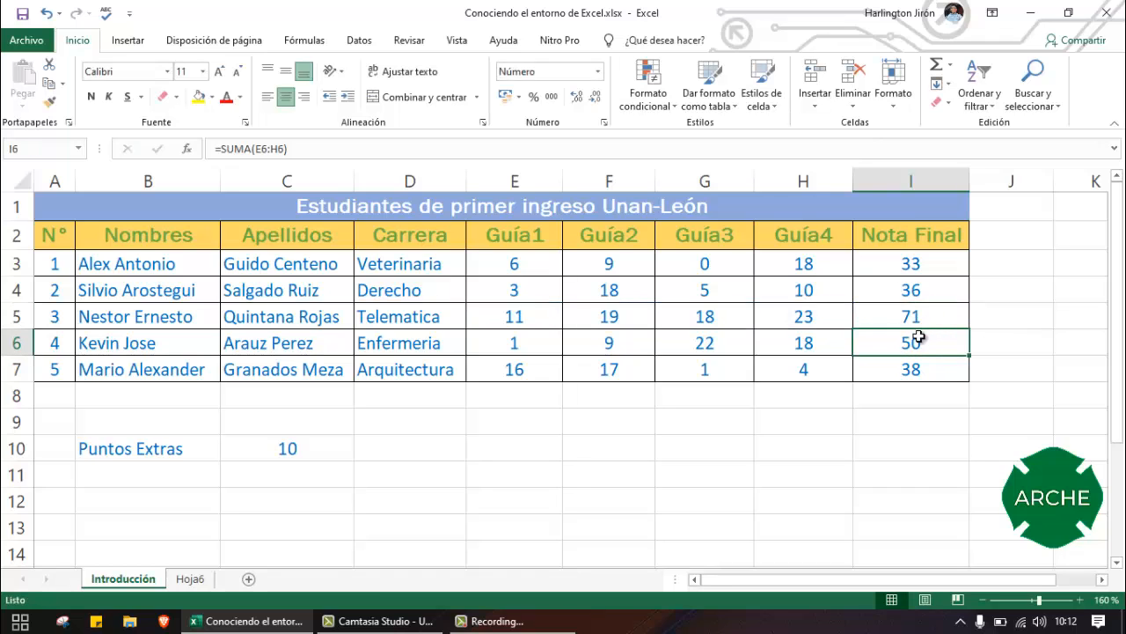
double_click(917, 339)
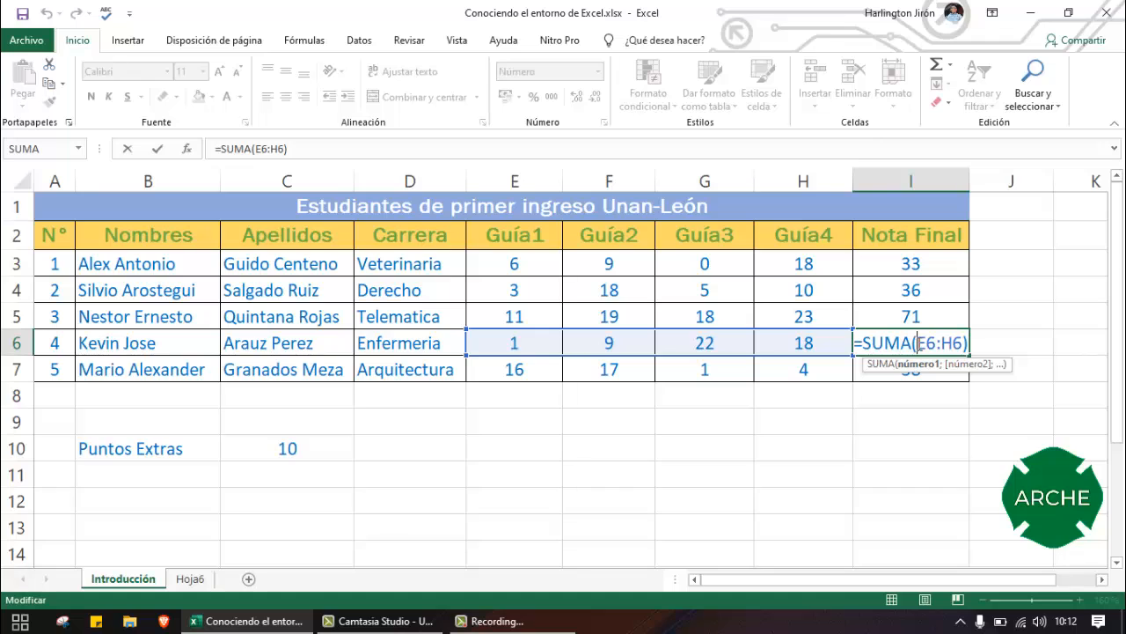
key(Return)
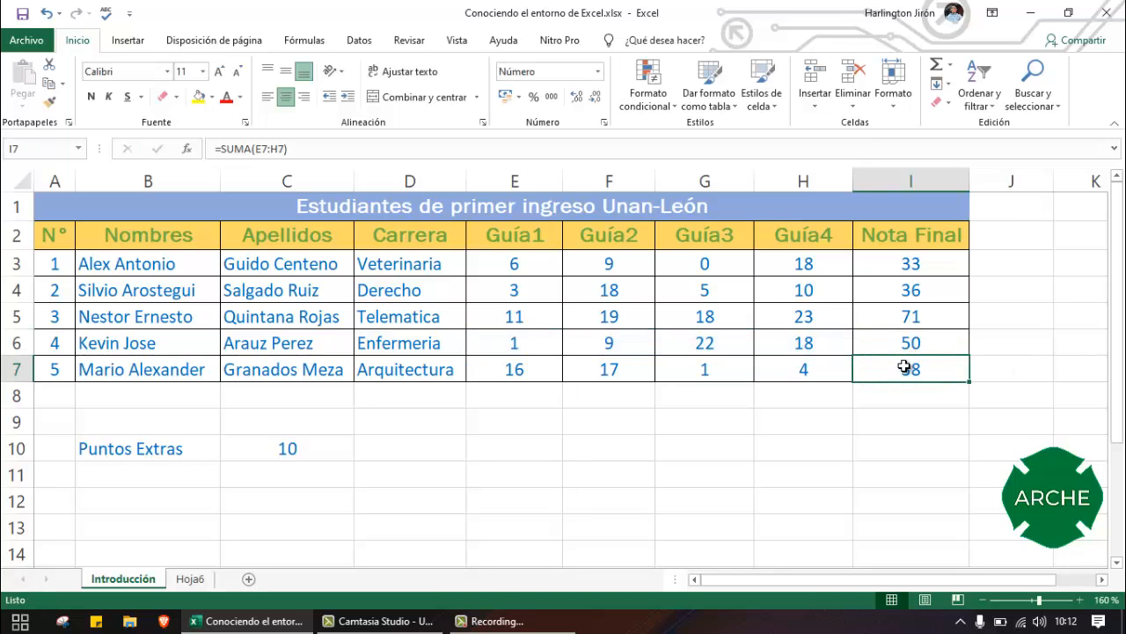
double_click(904, 366)
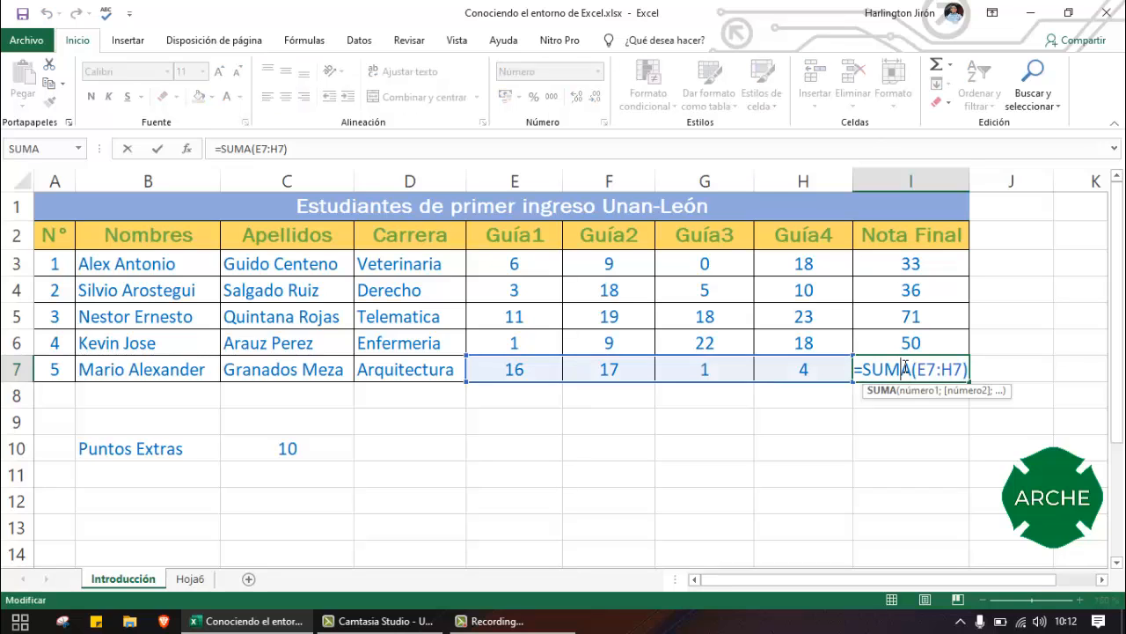
key(Return)
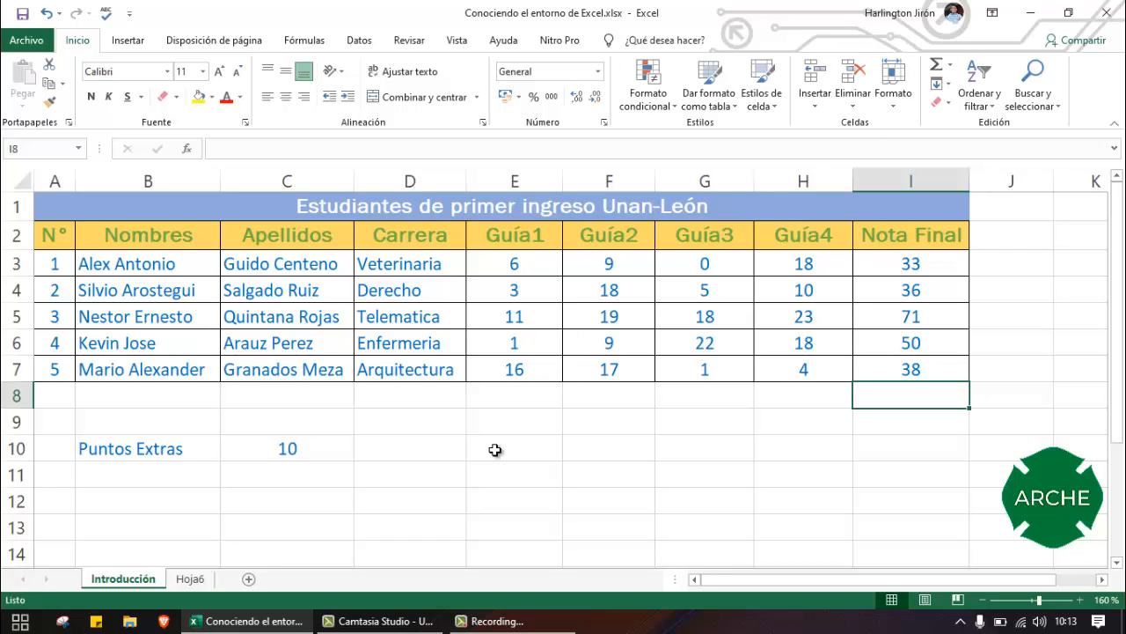
Extend the I3 formula to =SUMA(E3:H3)+C10 to add the Puntos Extras, and fill it down to I7
click(926, 269)
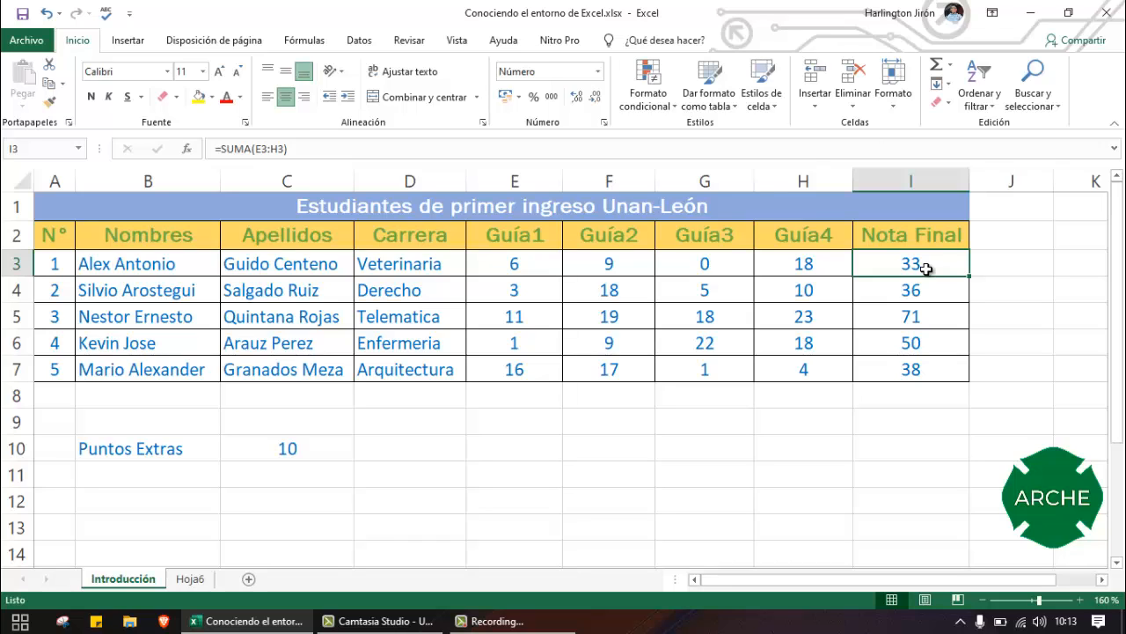
click(279, 448)
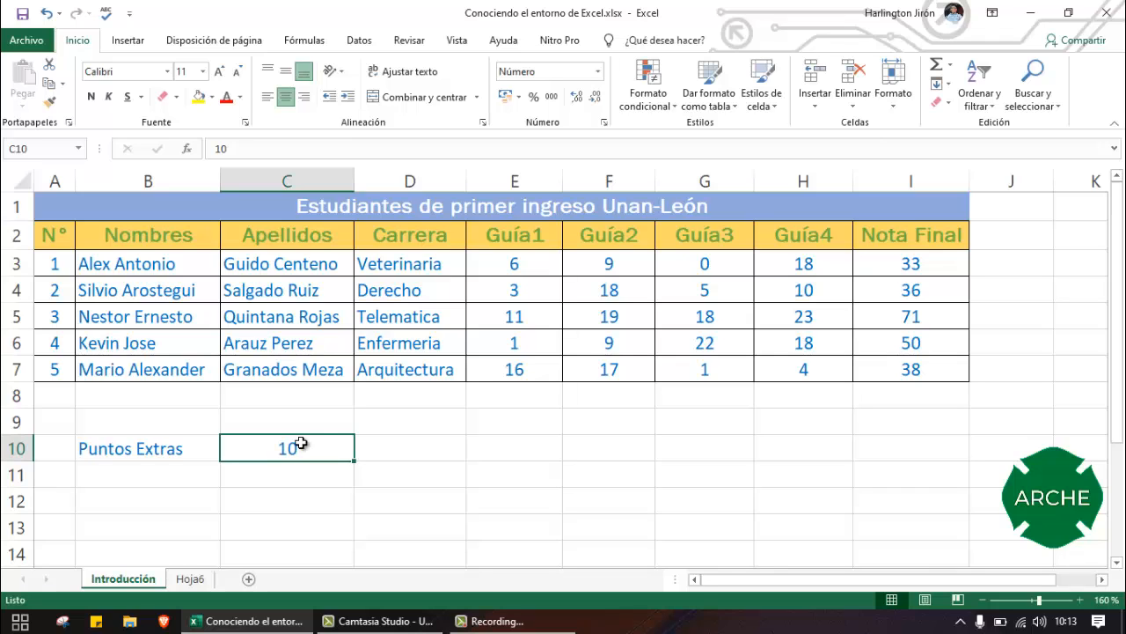
click(938, 267)
double_click(938, 268)
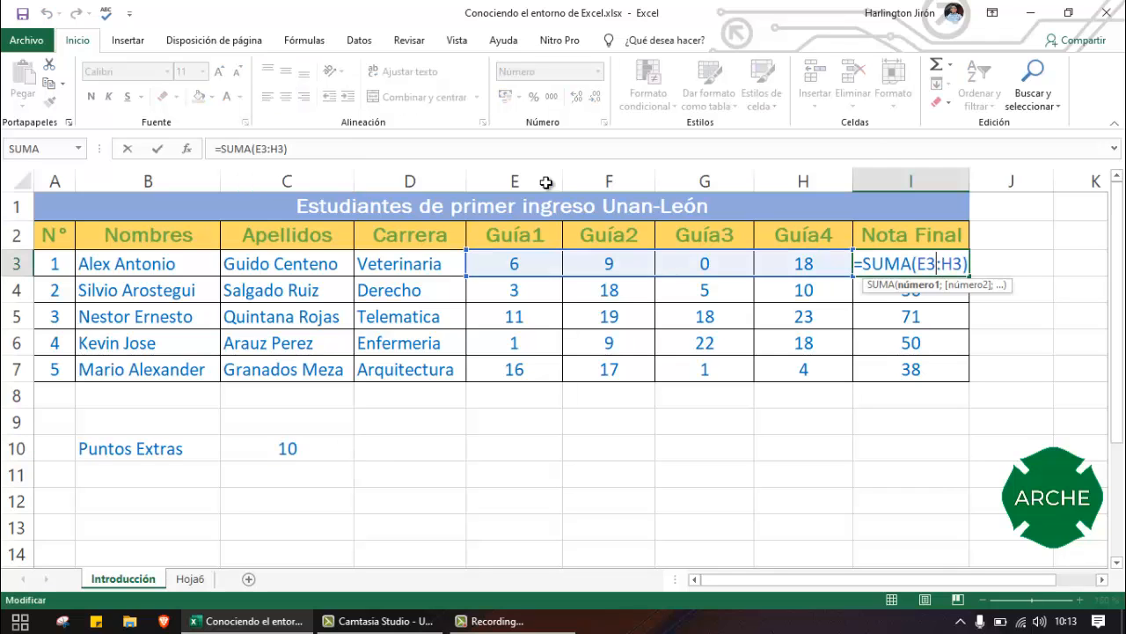
click(447, 152)
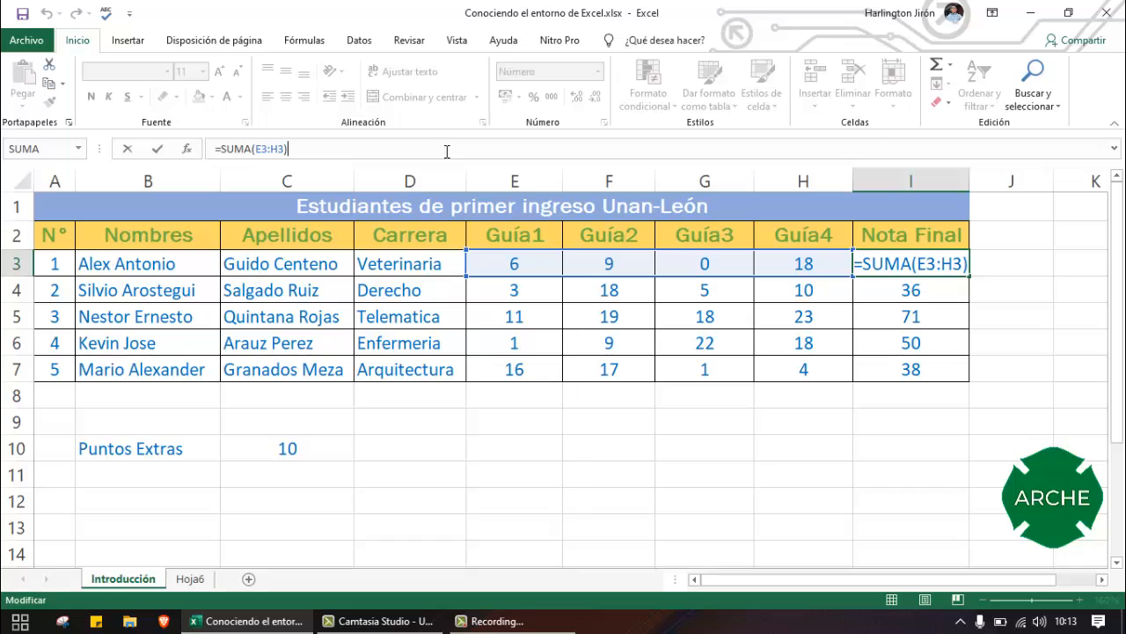
text(+)
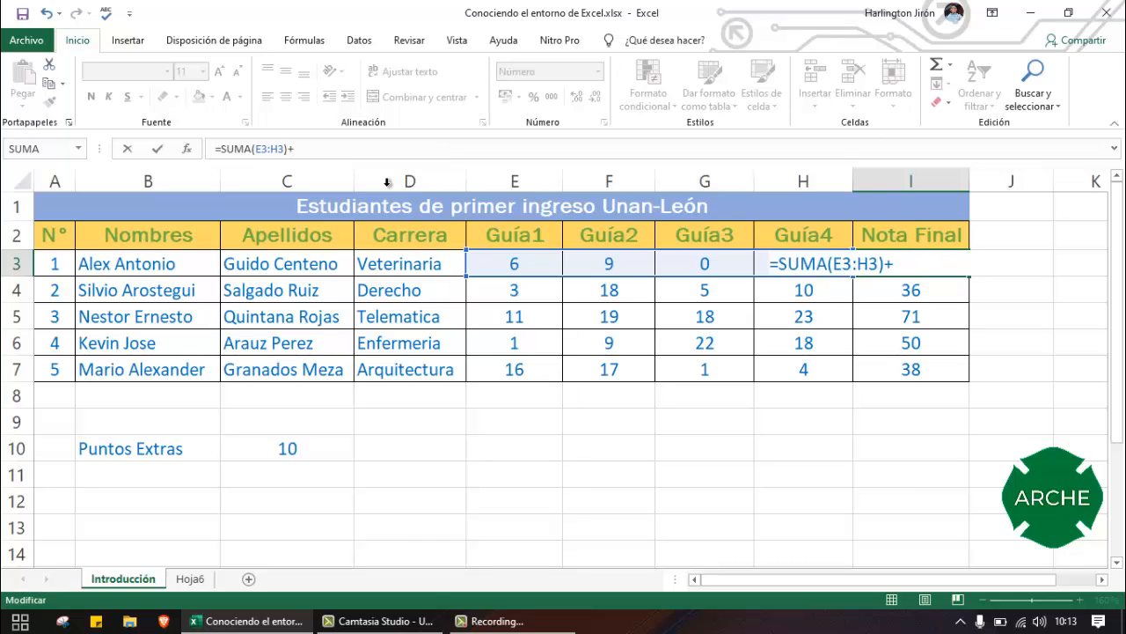
click(272, 454)
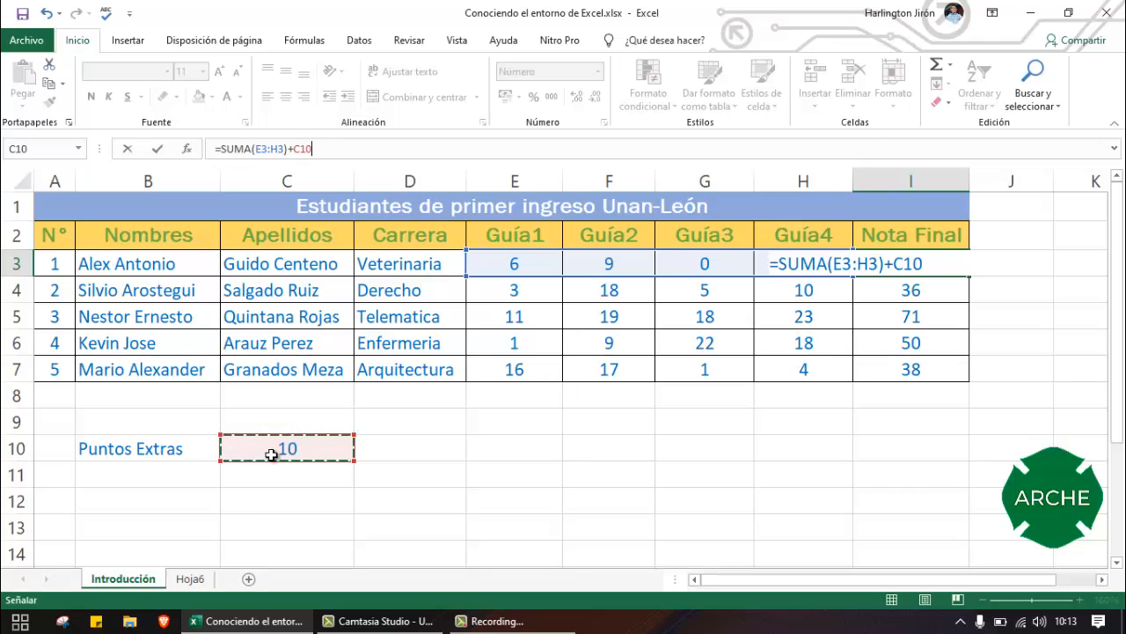
key(Return)
click(901, 265)
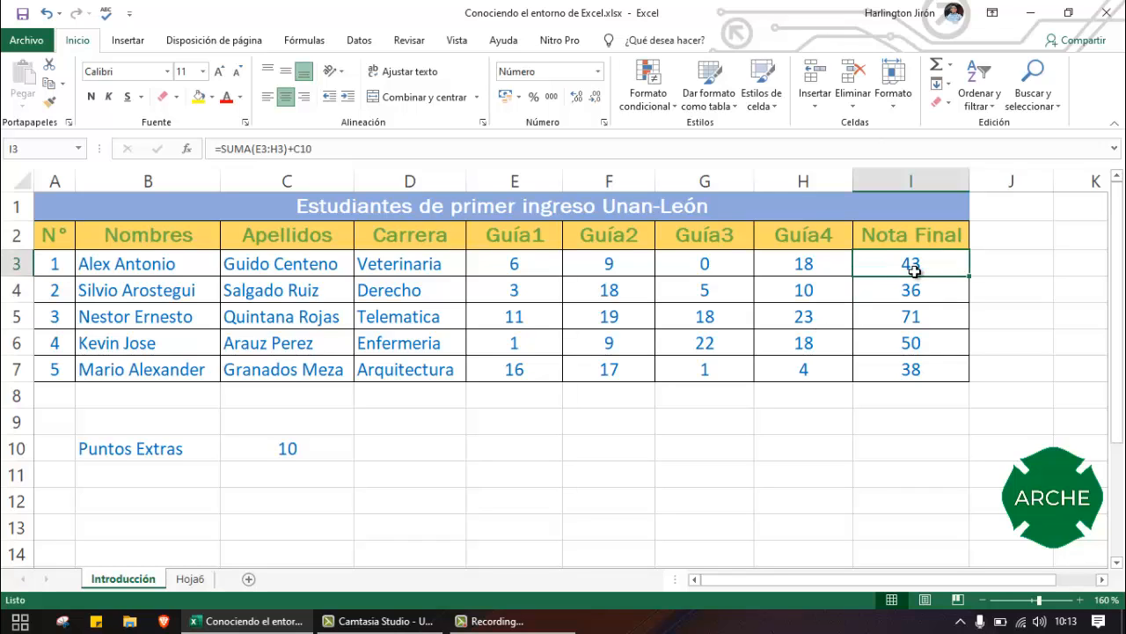
drag(970, 278, 947, 380)
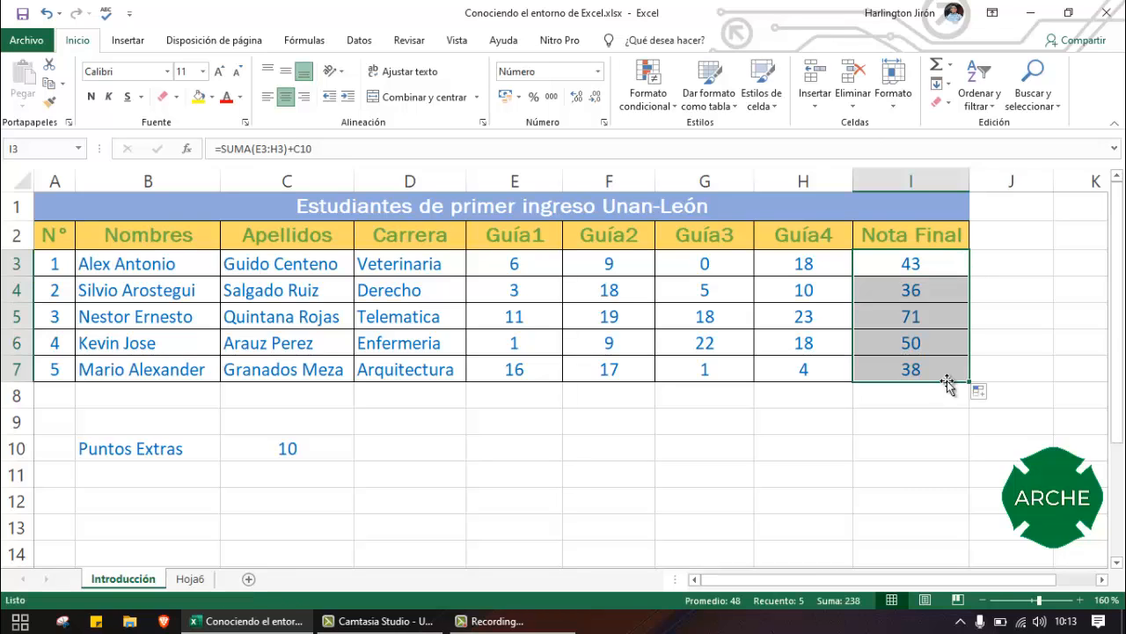
Inspect the Nota Final formulas in I3 through I5 and compare their extra-points reference with cell C10
click(933, 266)
double_click(917, 264)
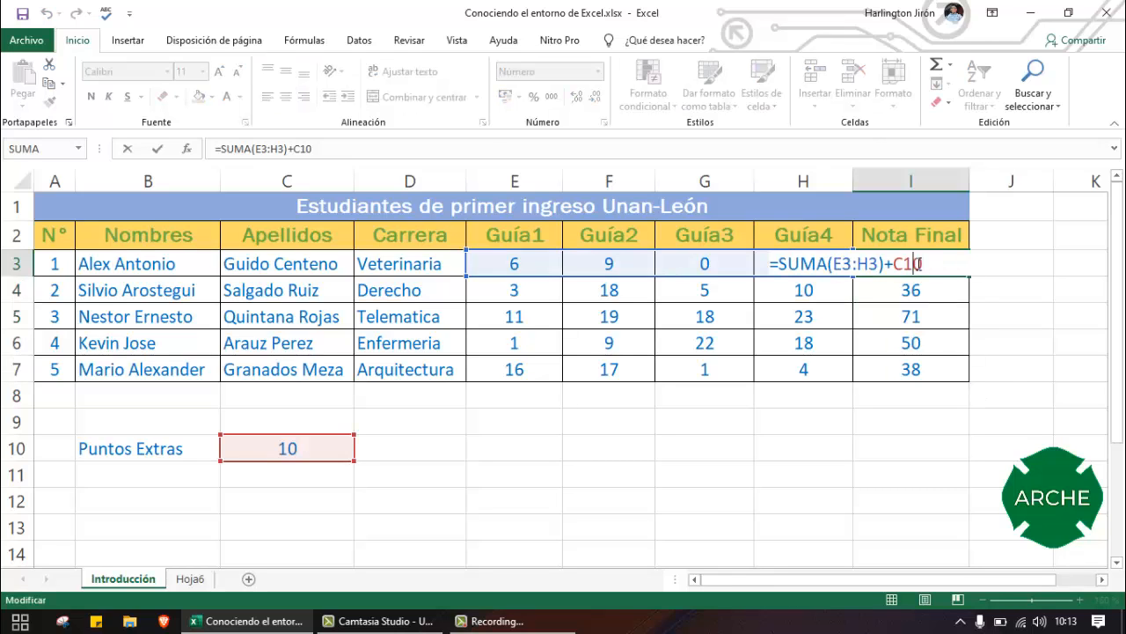
key(Return)
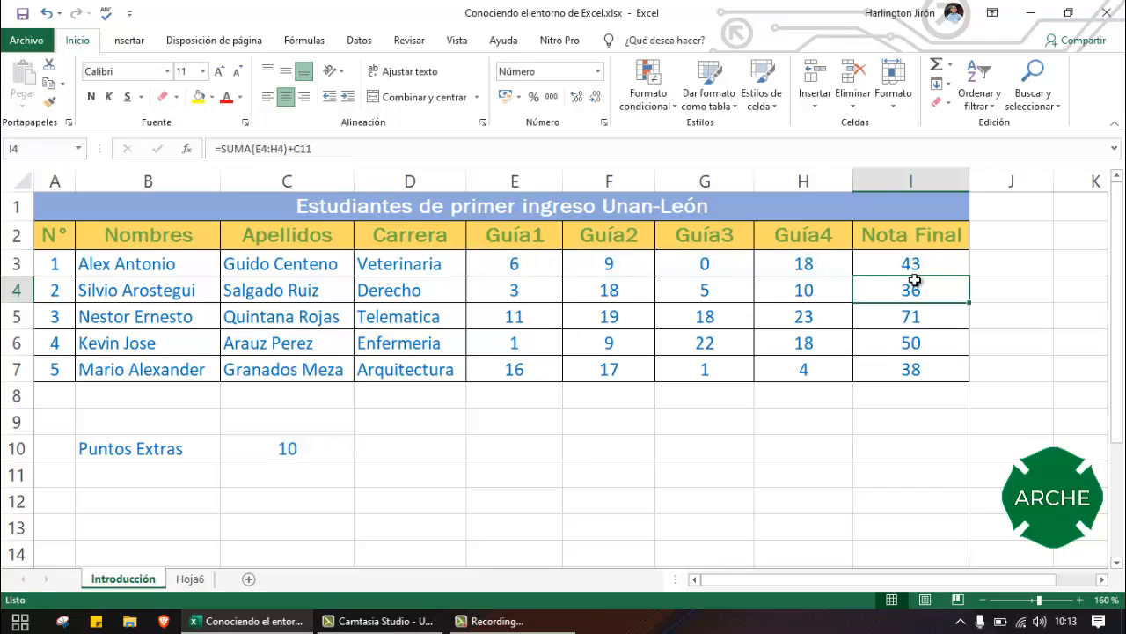
double_click(915, 289)
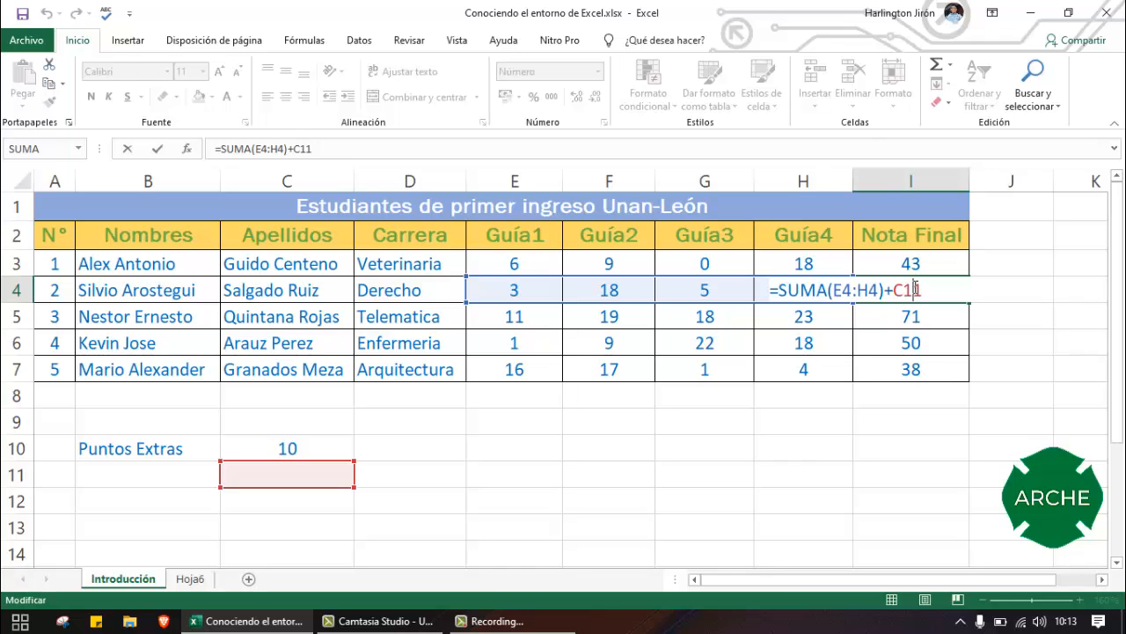
key(Return)
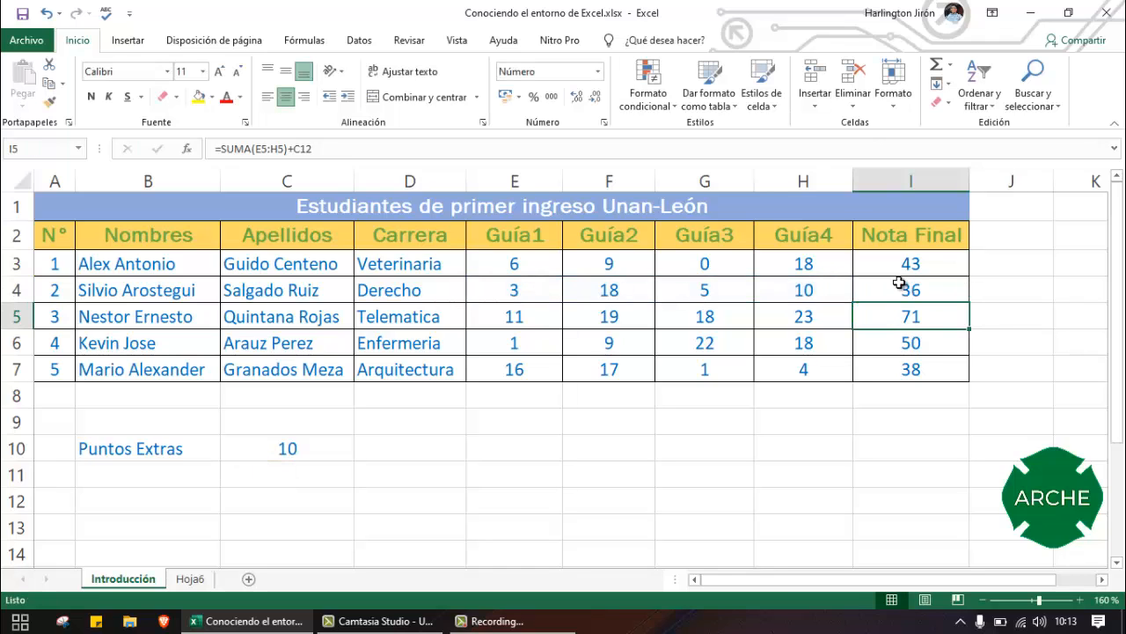
double_click(913, 314)
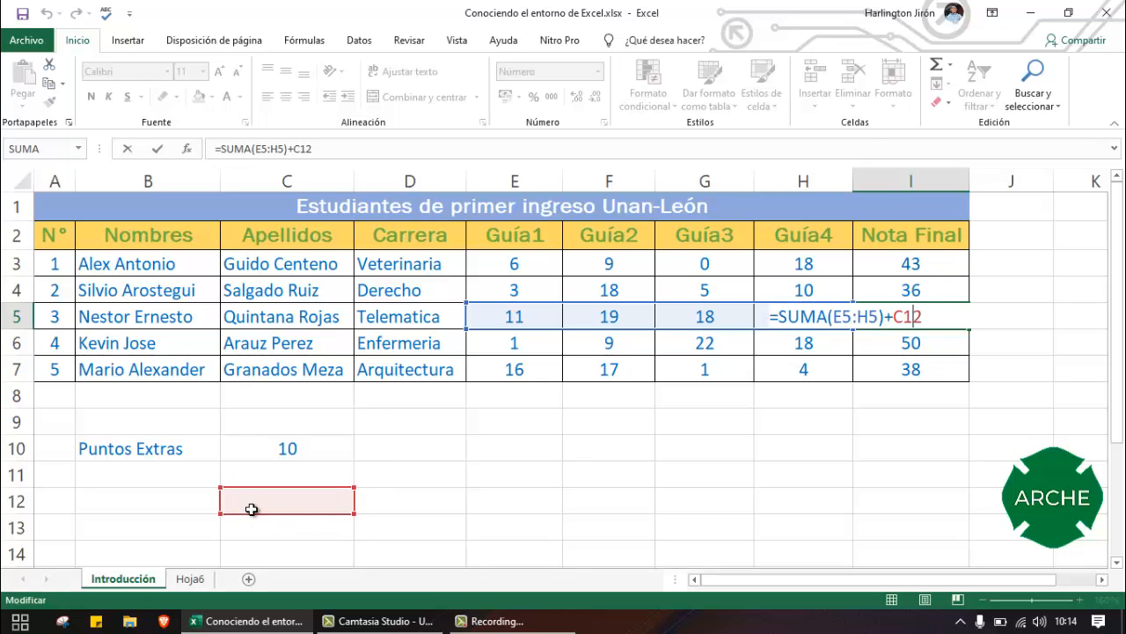
key(Return)
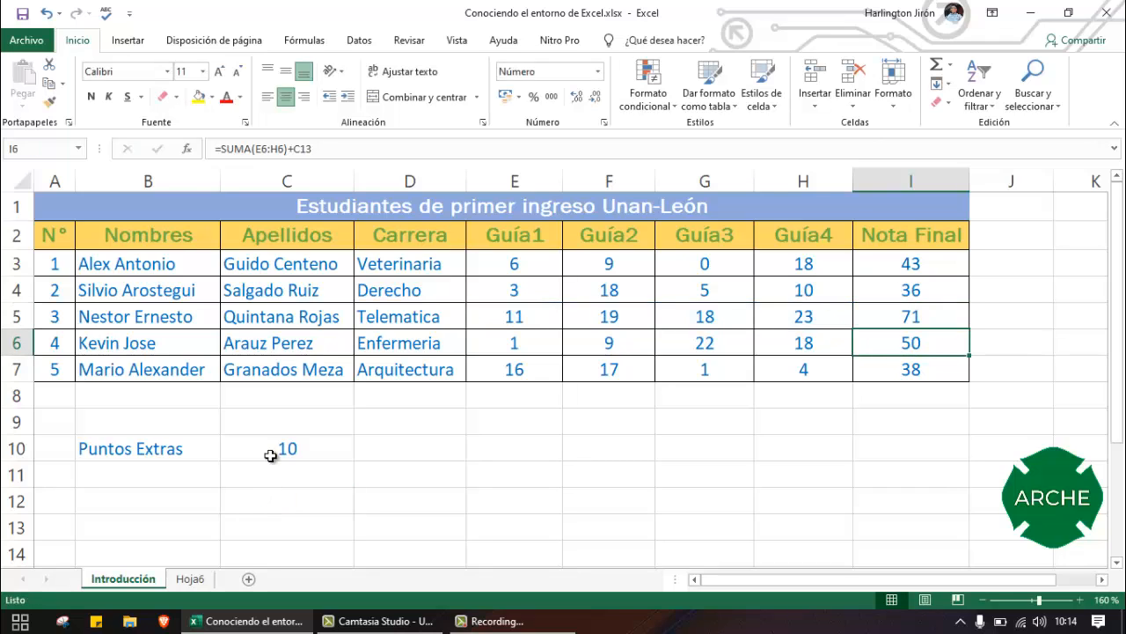
click(270, 453)
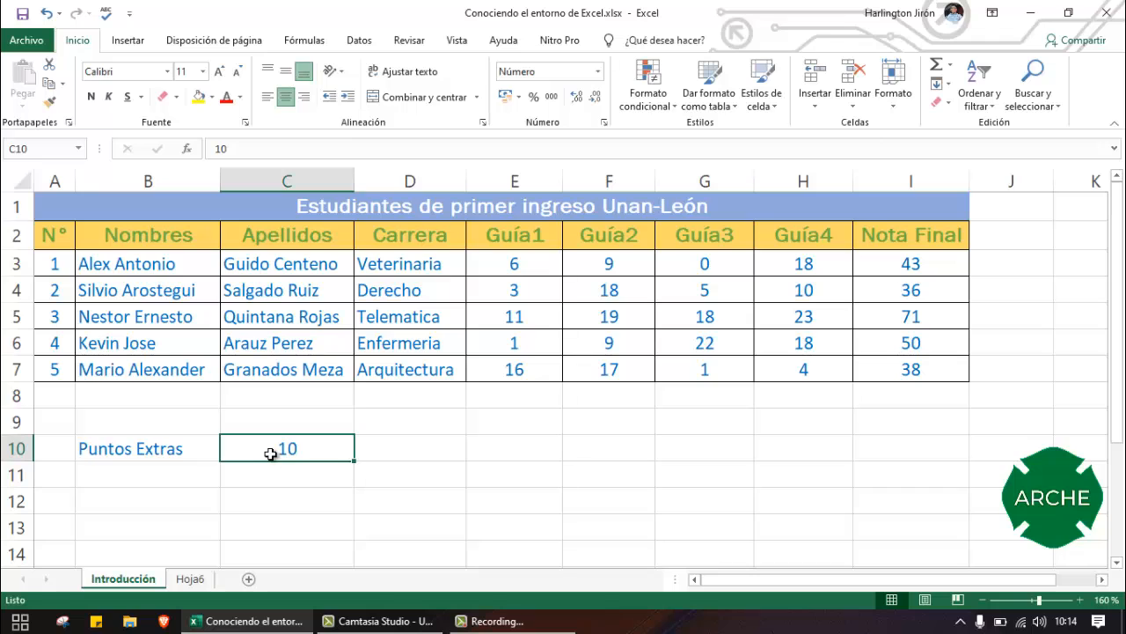
click(904, 264)
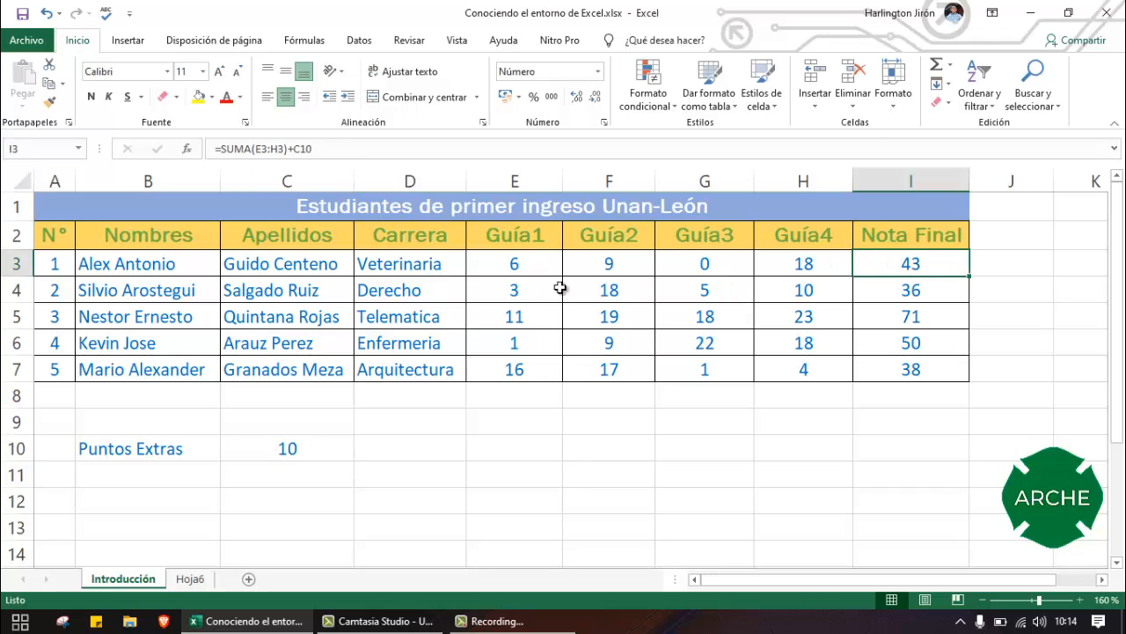
drag(519, 290, 707, 297)
click(290, 451)
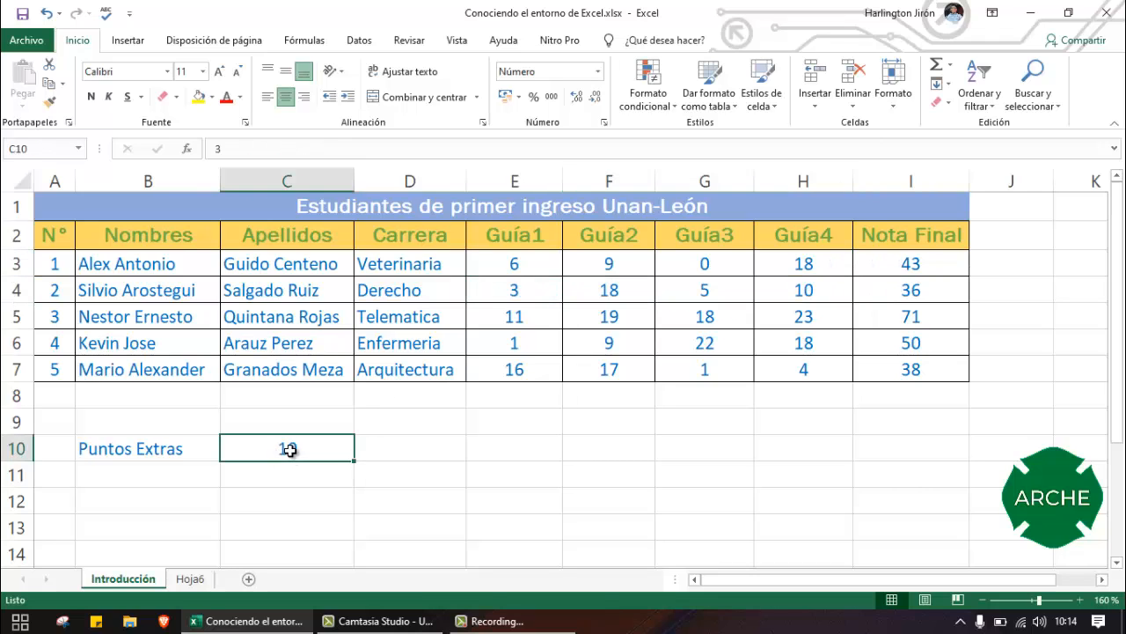
Change the I3 formula to =SUMA(E3:H3)+$C$10 to lock the Puntos Extras reference, and fill it down to I7
click(930, 261)
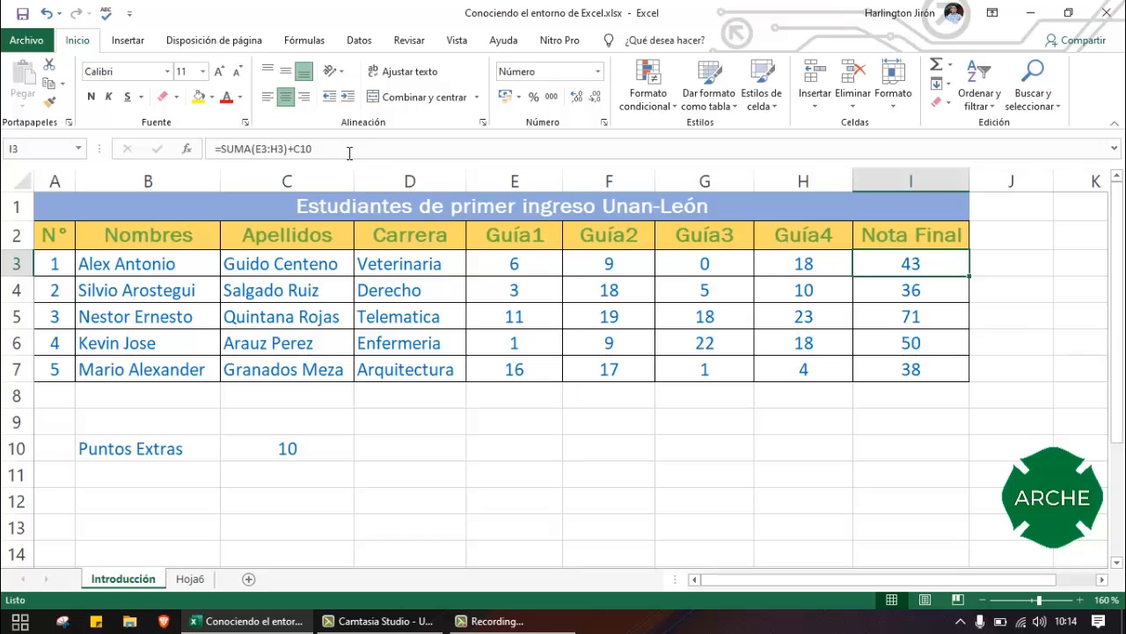
click(300, 148)
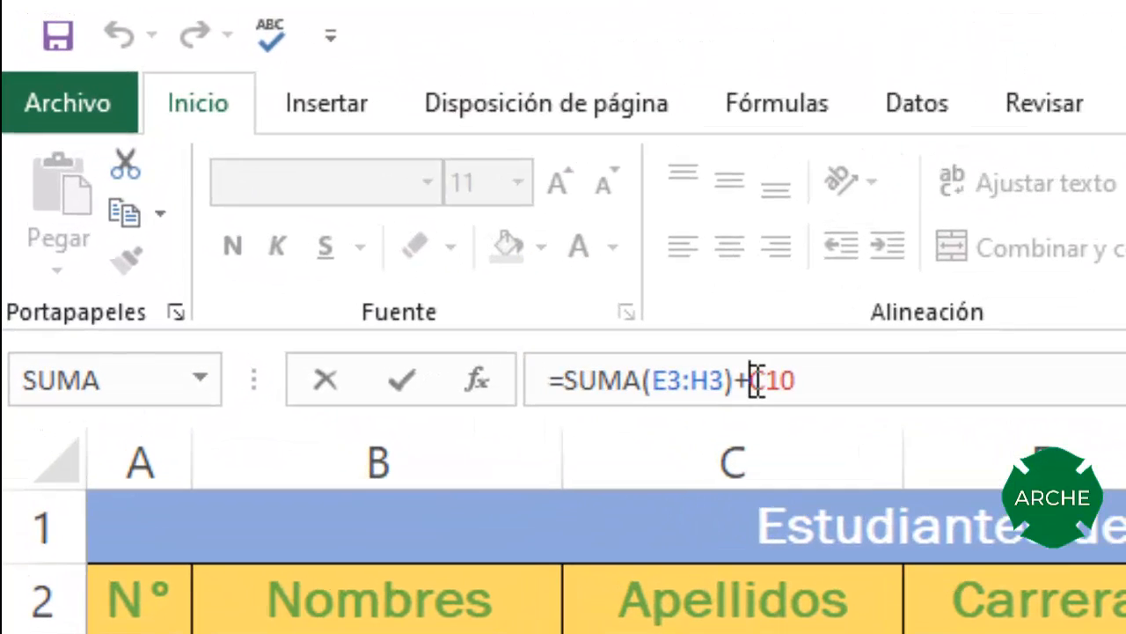
click(750, 380)
text($)
click(786, 380)
text($)
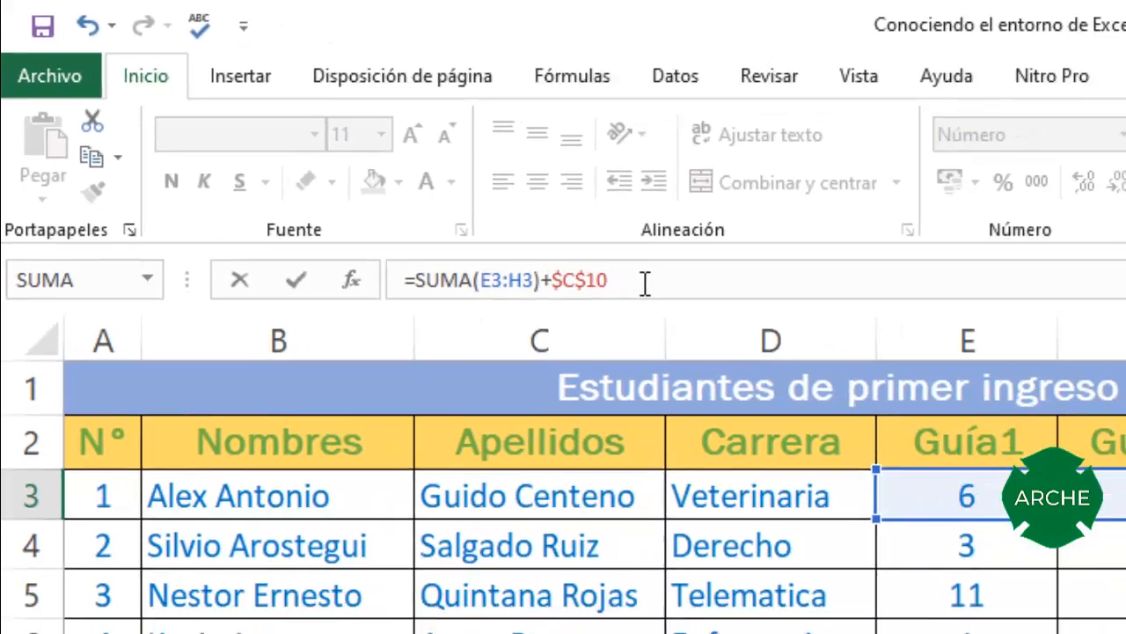
key(Return)
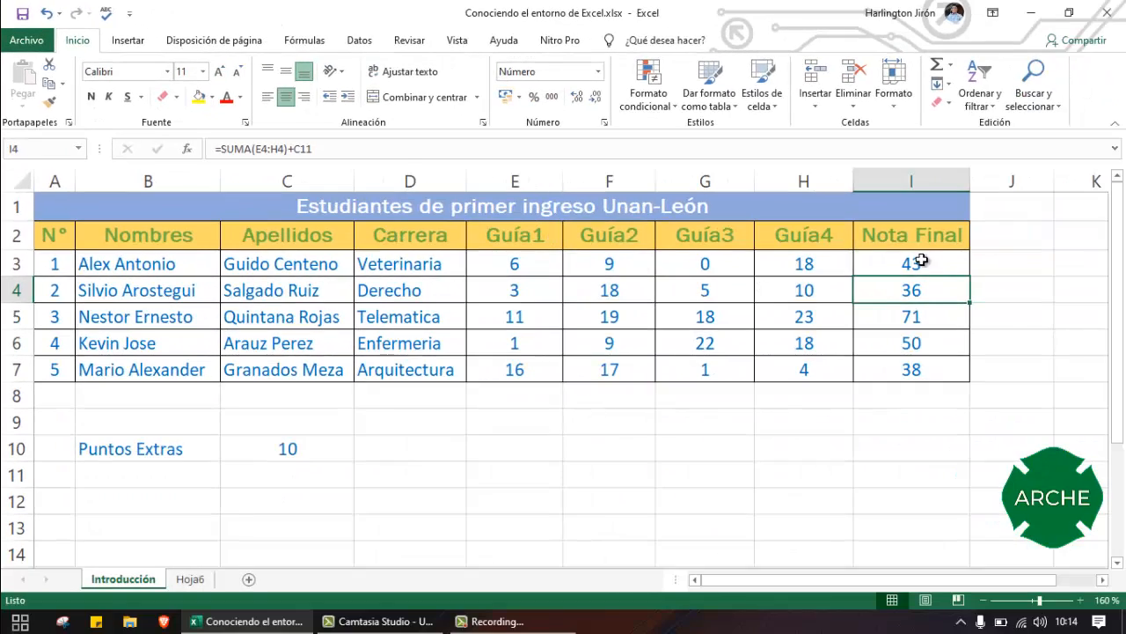
click(922, 259)
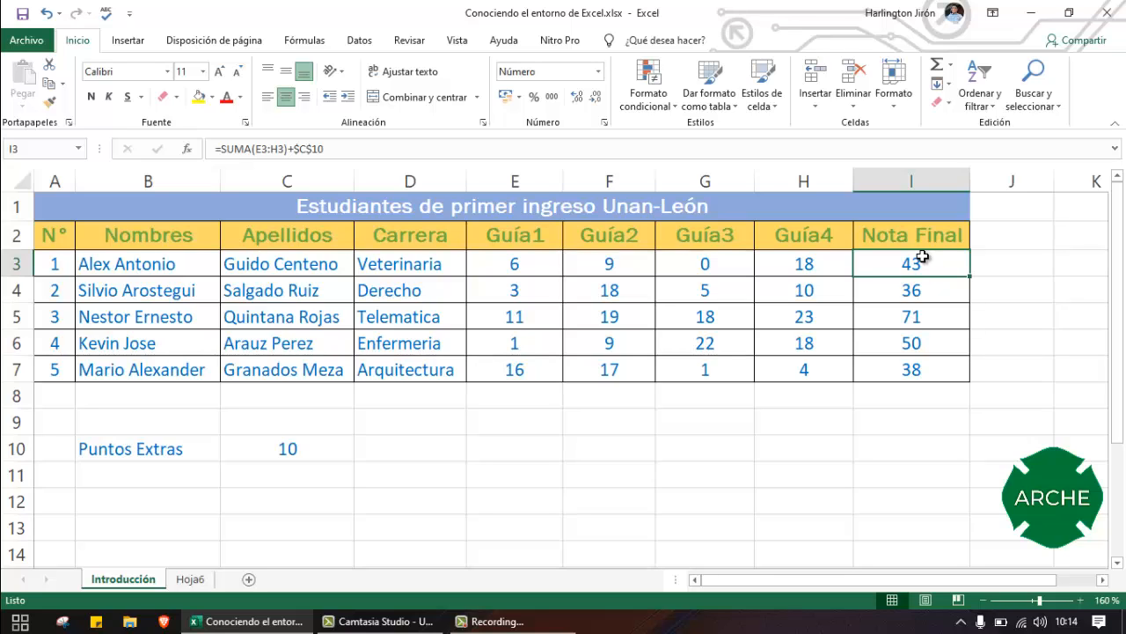
drag(969, 276, 958, 374)
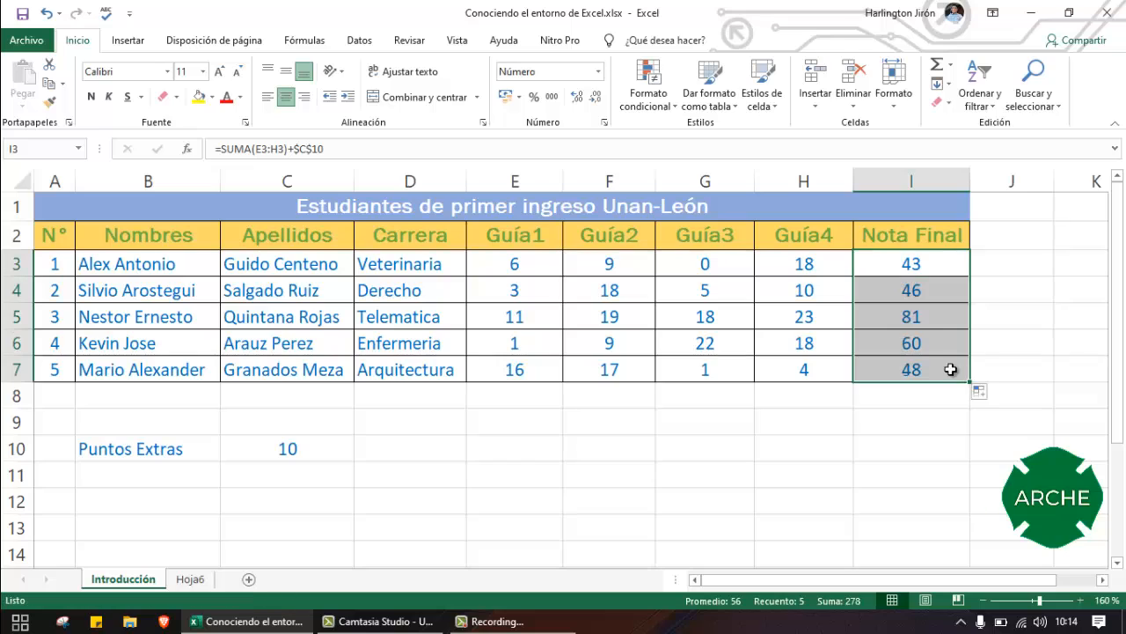
Inspect the Nota Final formulas in I4 through I6 to compare their grade ranges and extra-points reference
click(909, 293)
double_click(908, 292)
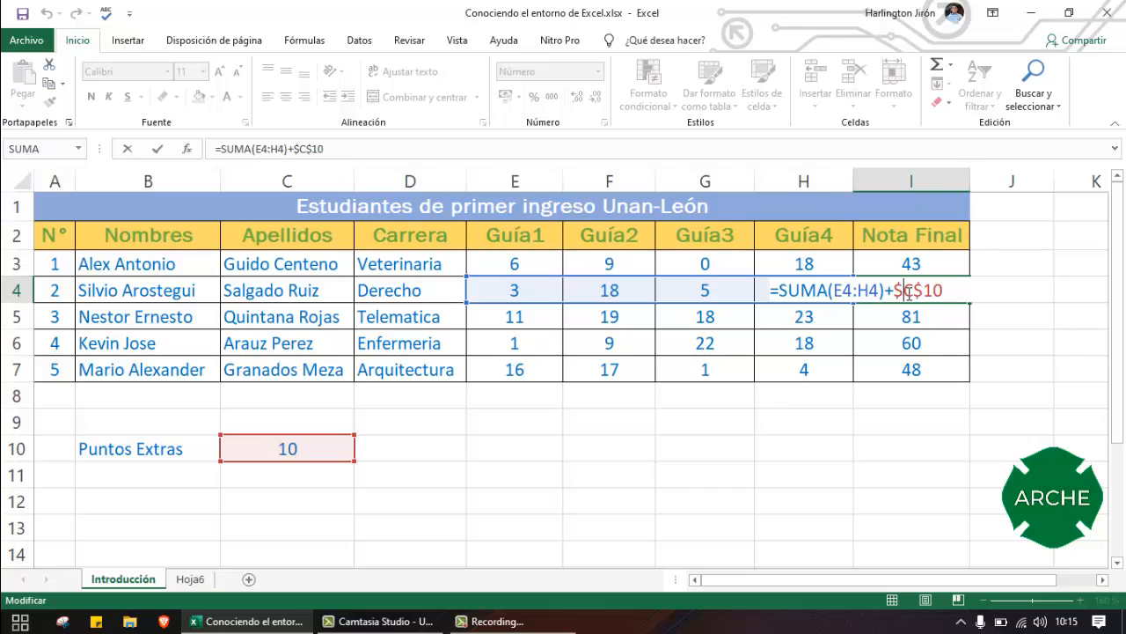
key(Return)
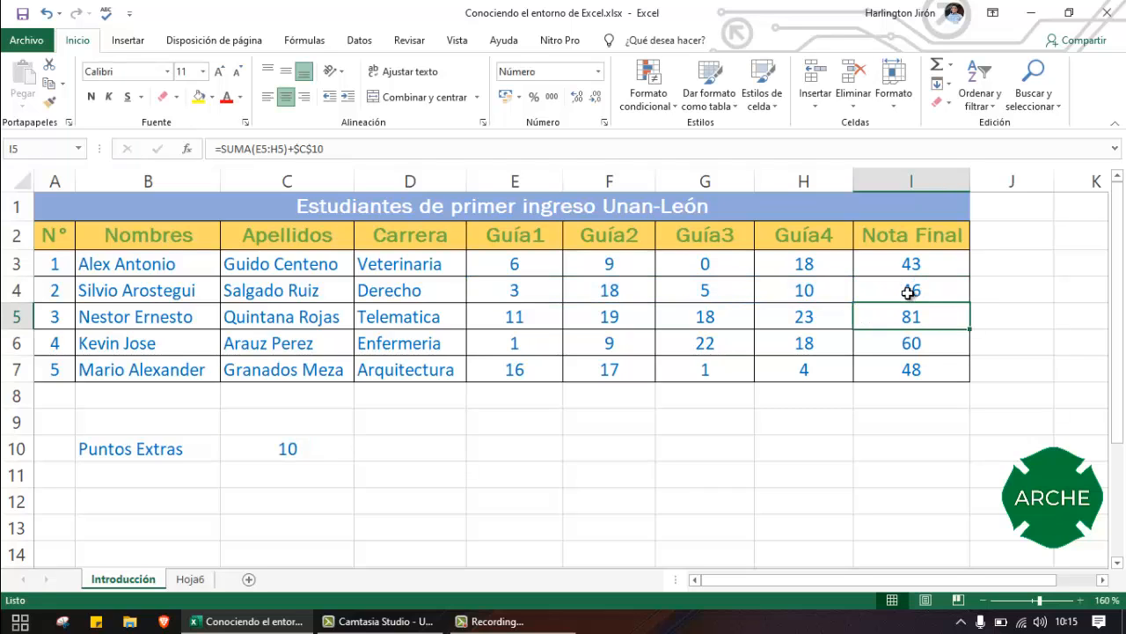
double_click(915, 317)
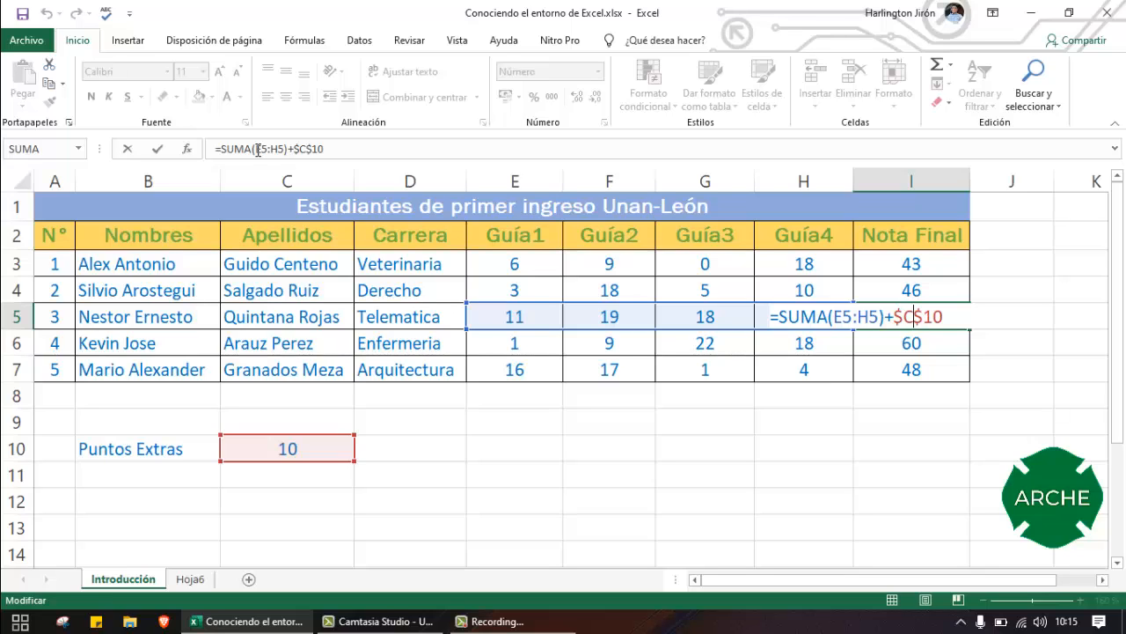
key(Return)
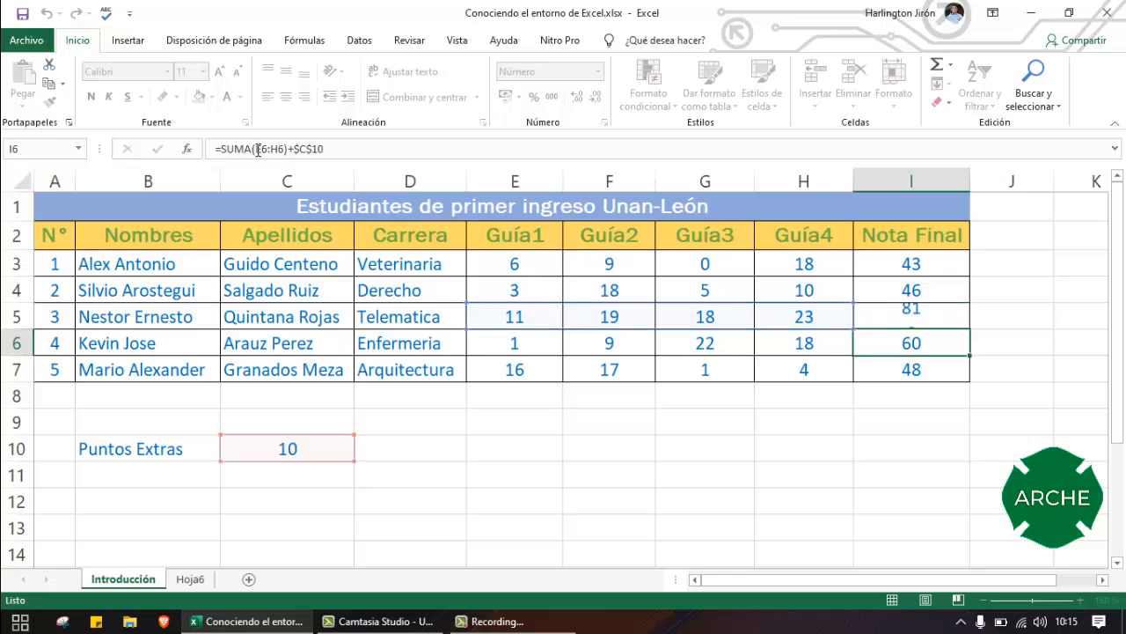
double_click(899, 342)
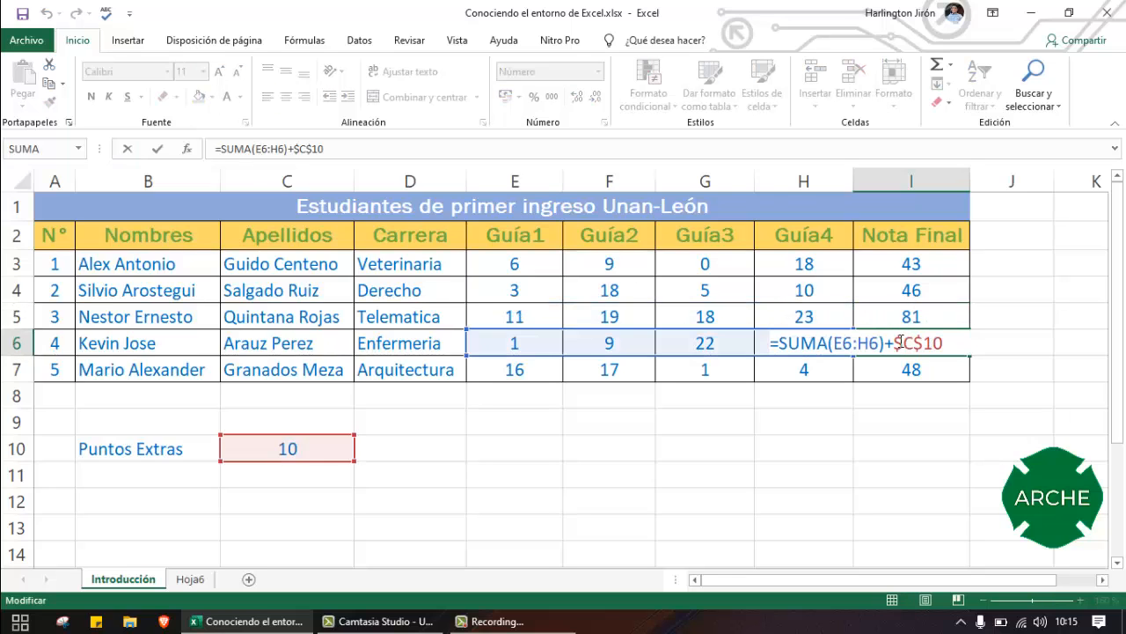
key(Return)
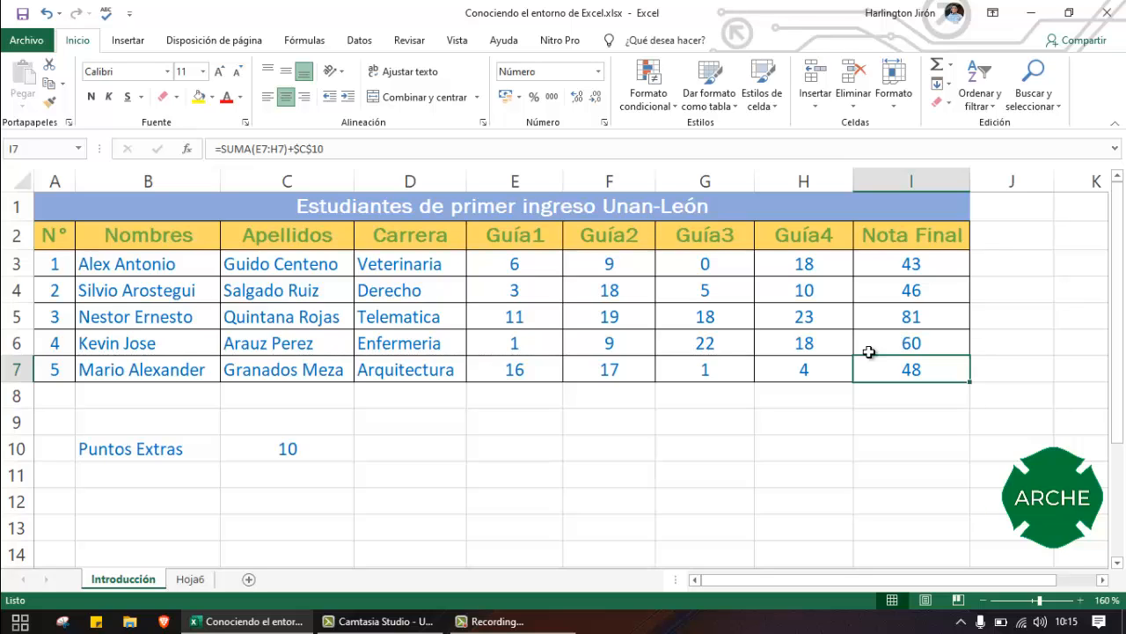
Enter =E3/I3 in E10 to calculate the Guía1 grade's share of the first student's Nota Final
click(503, 447)
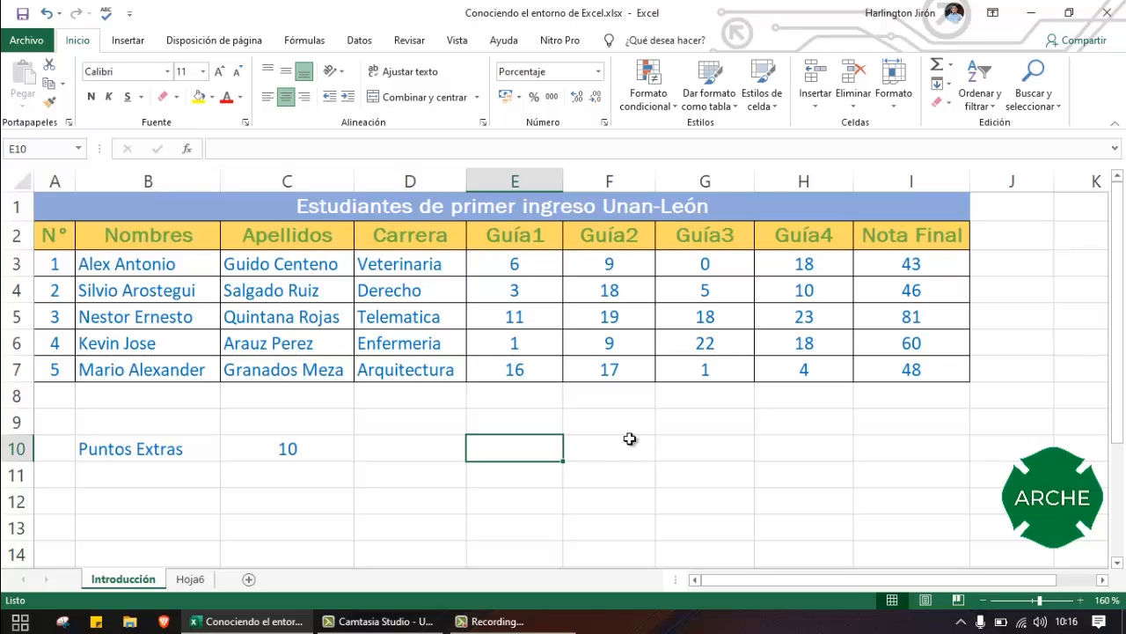
click(519, 264)
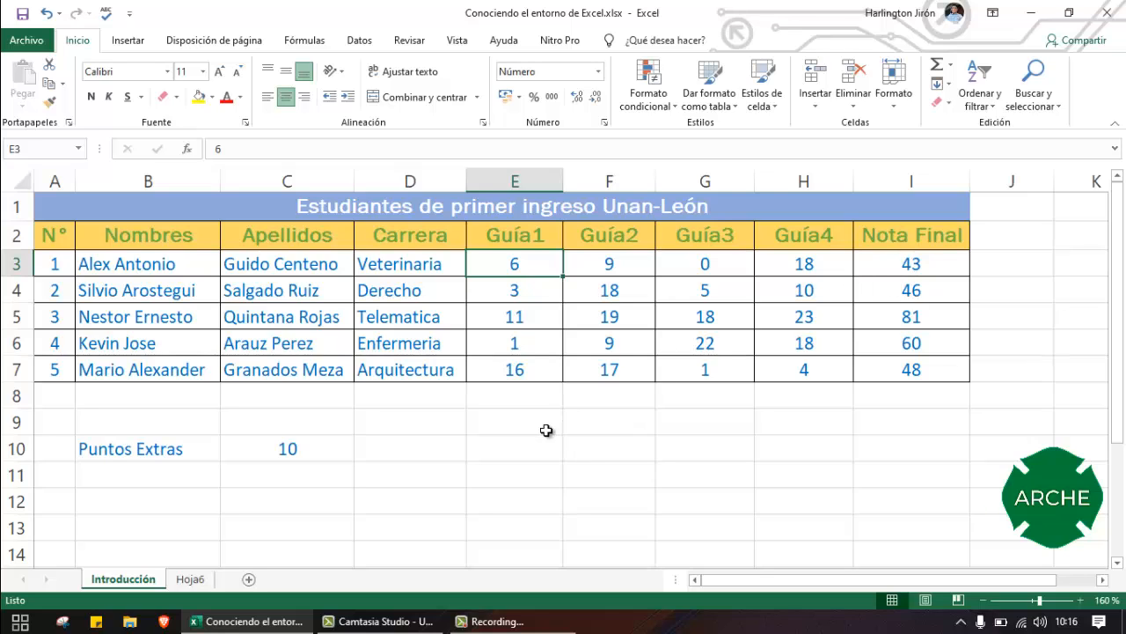
click(522, 447)
text(?)
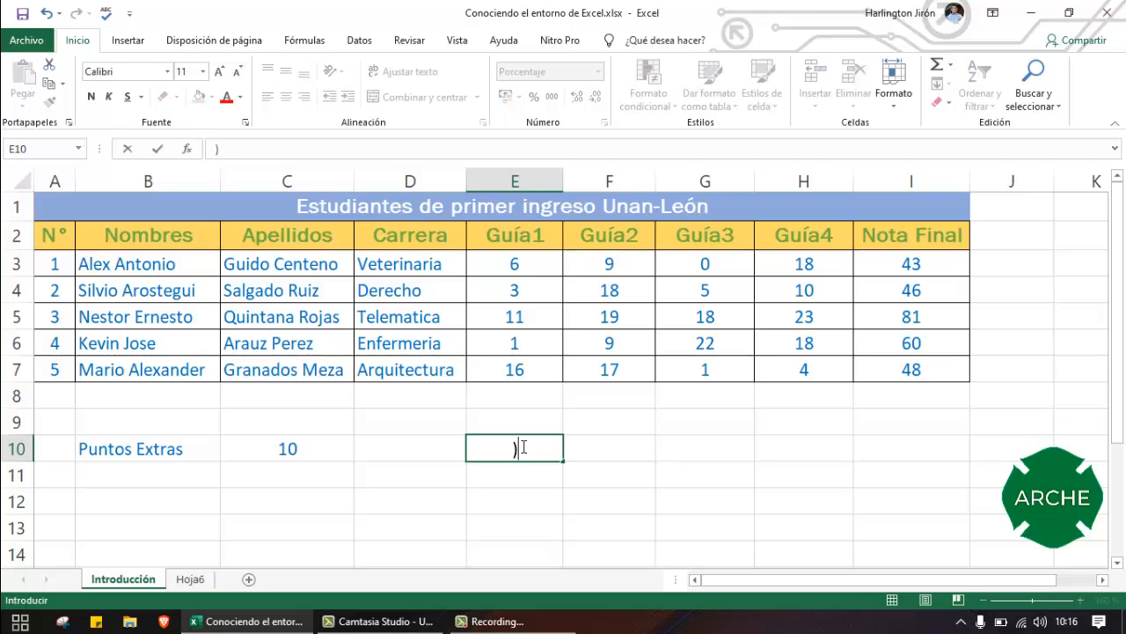
key(BackSpace)
text(=)
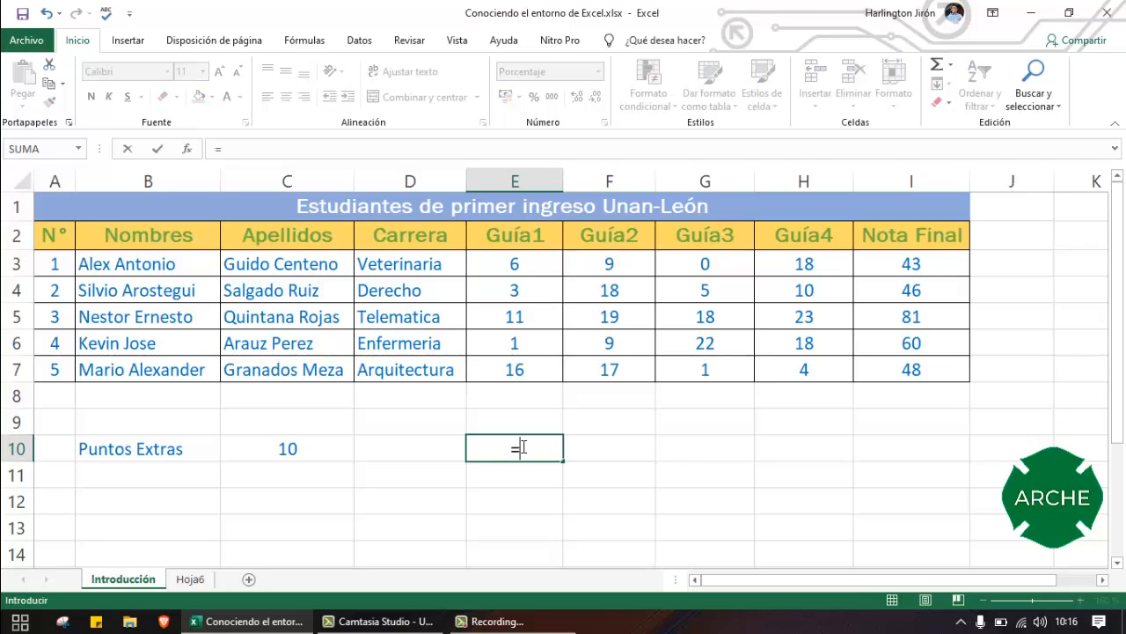
click(540, 266)
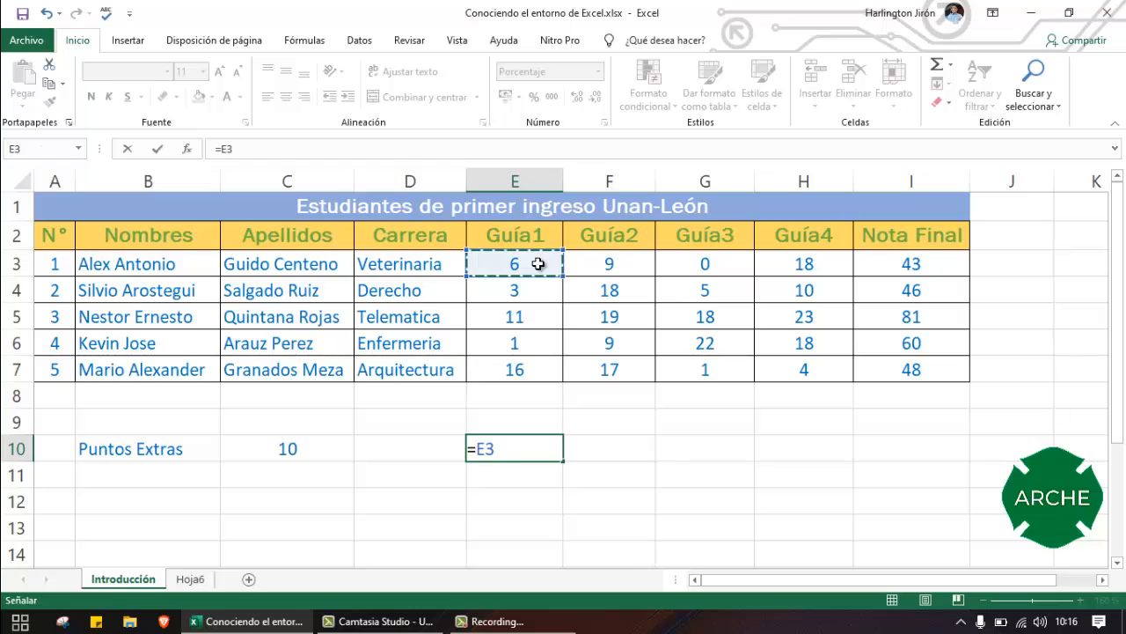
text(/)
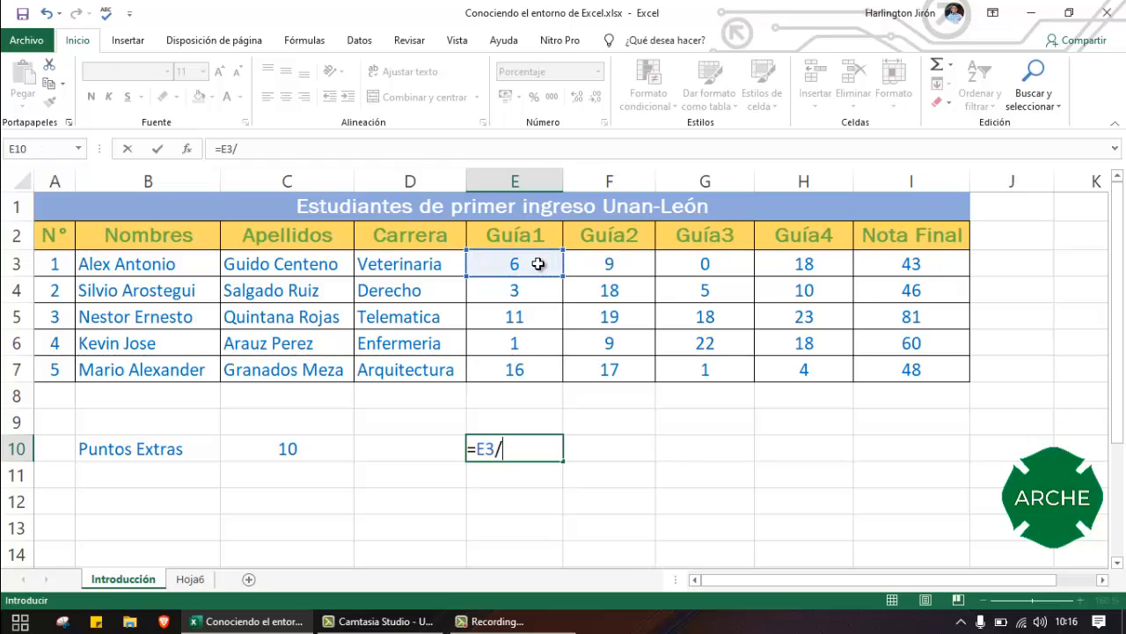
click(884, 265)
key(Return)
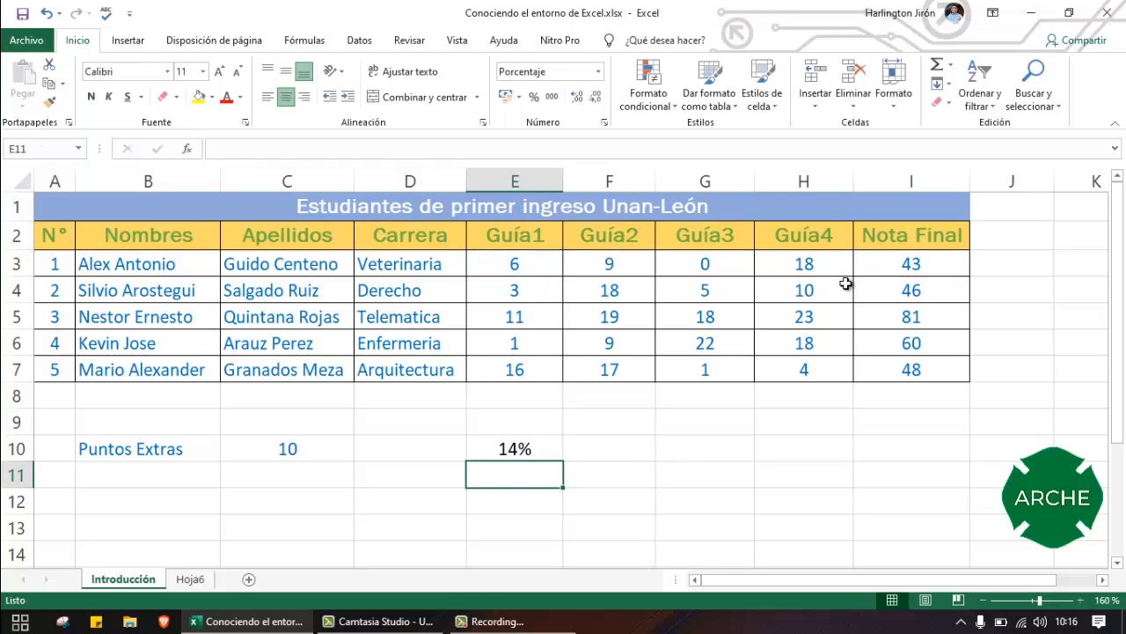
Try filling the E10 formula across to H10, and clear F9:H10 after inspecting the references in F10
click(521, 447)
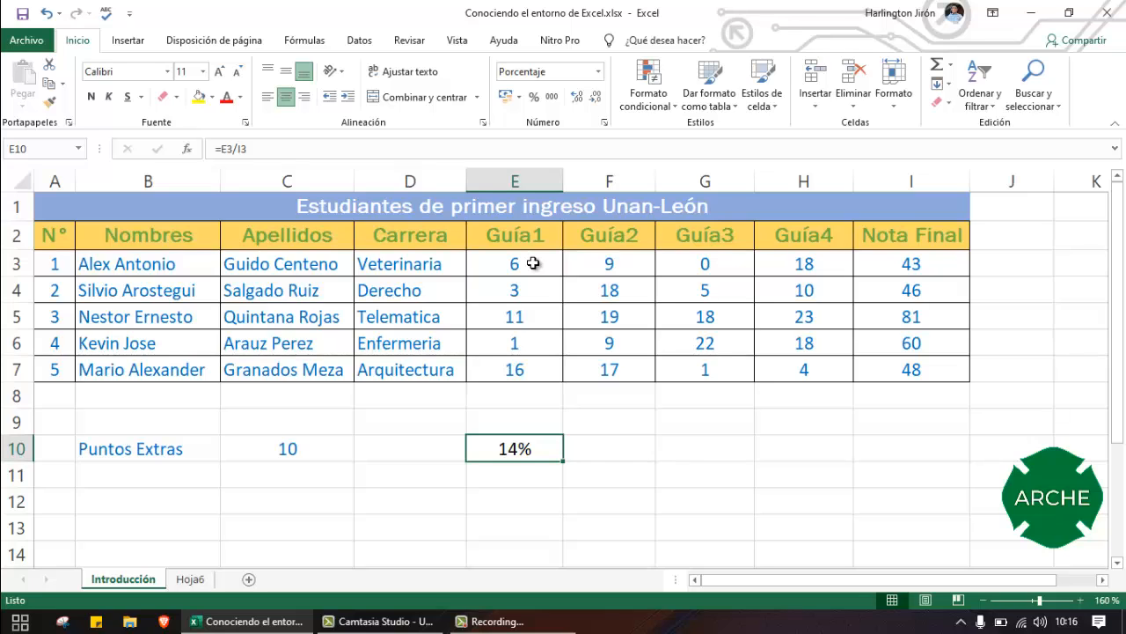
drag(565, 462, 820, 459)
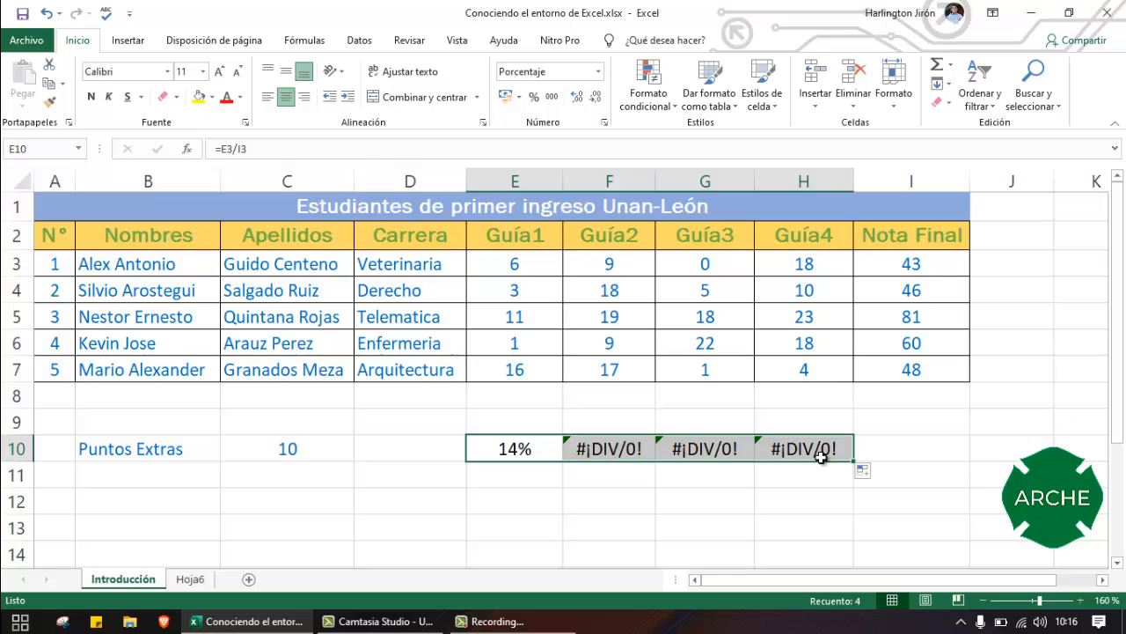
double_click(622, 449)
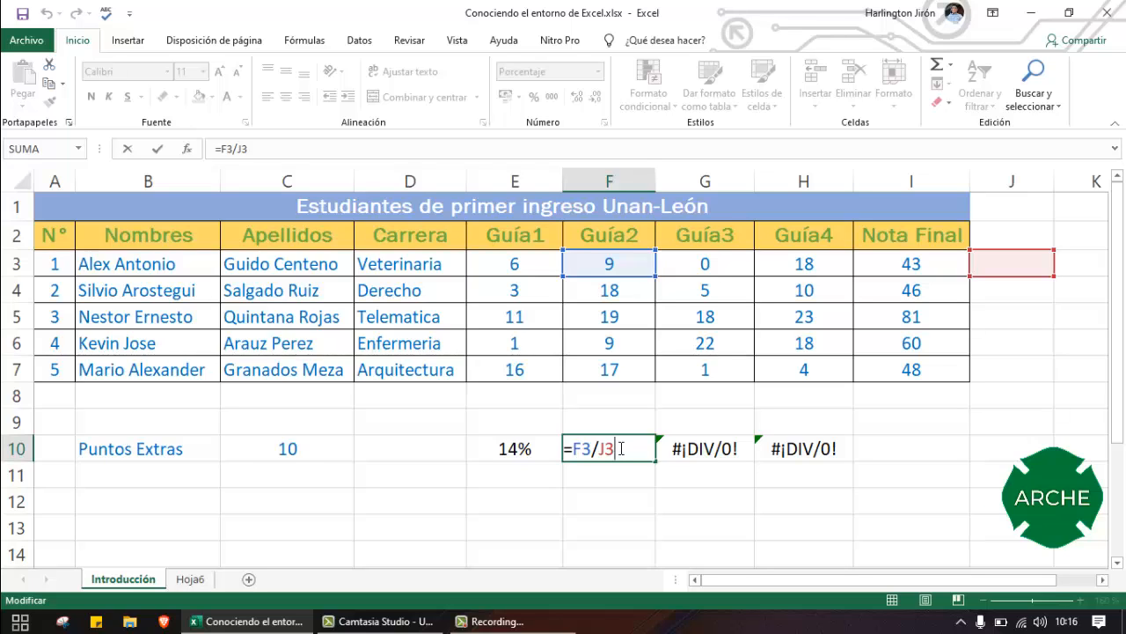
key(Return)
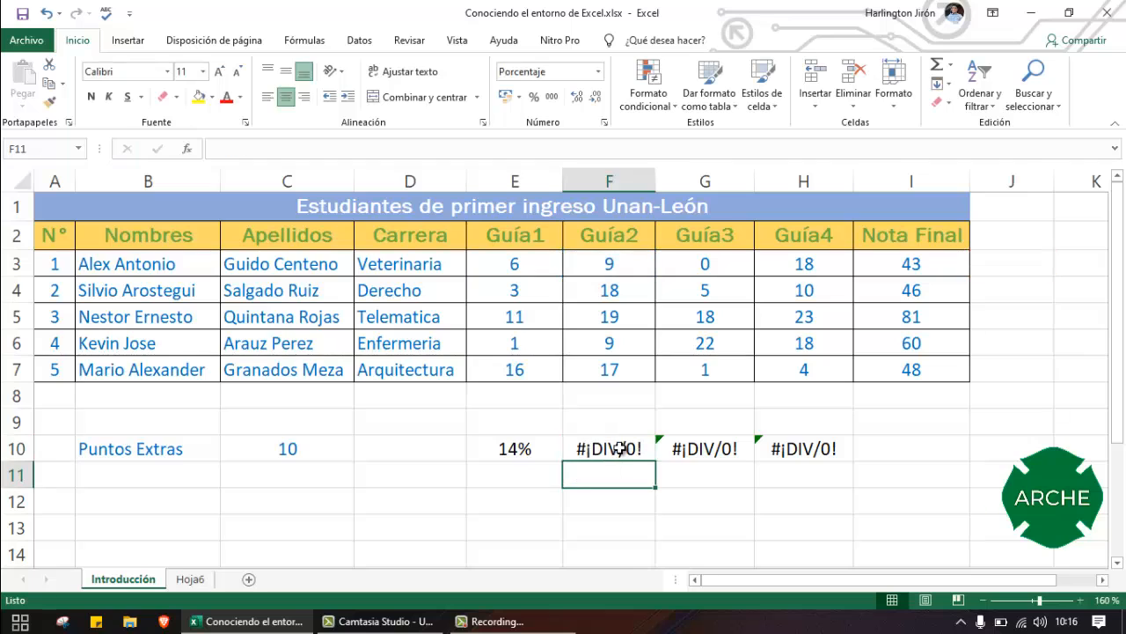
double_click(609, 449)
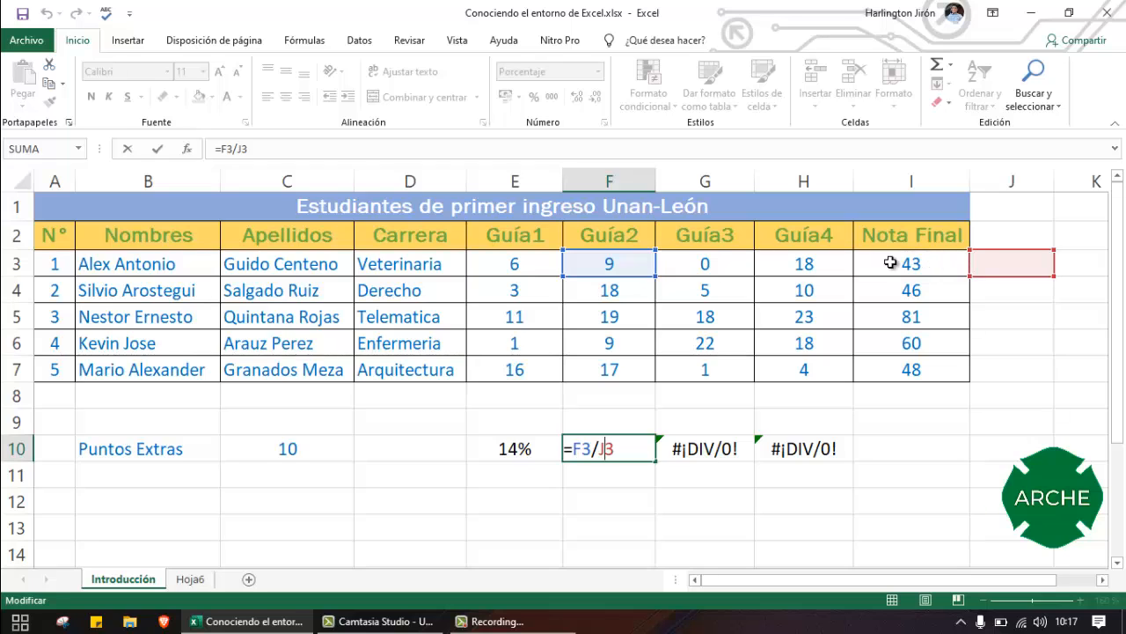
key(Return)
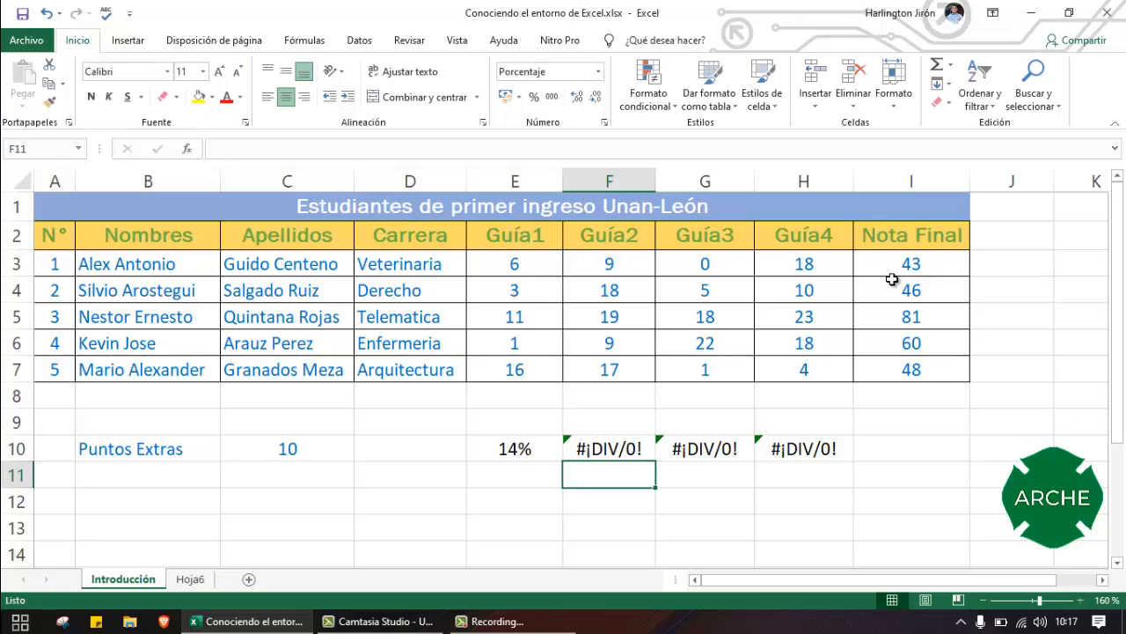
drag(602, 418, 838, 454)
key(Delete)
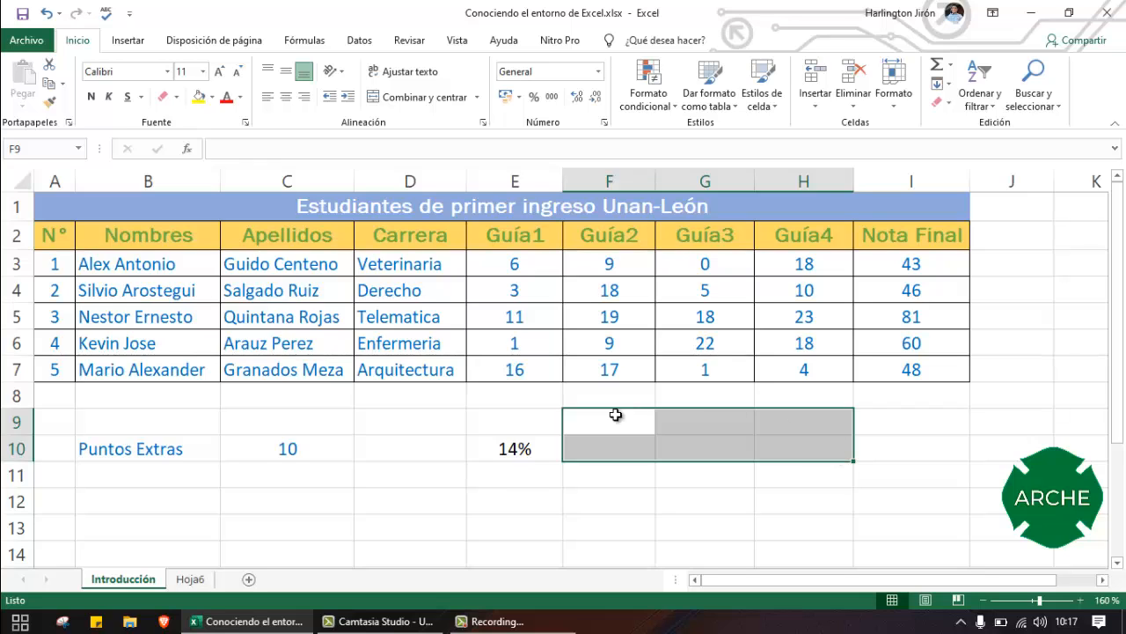
Change the E10 formula to =E3/$I3 so that only the Nota Final column is locked
double_click(512, 446)
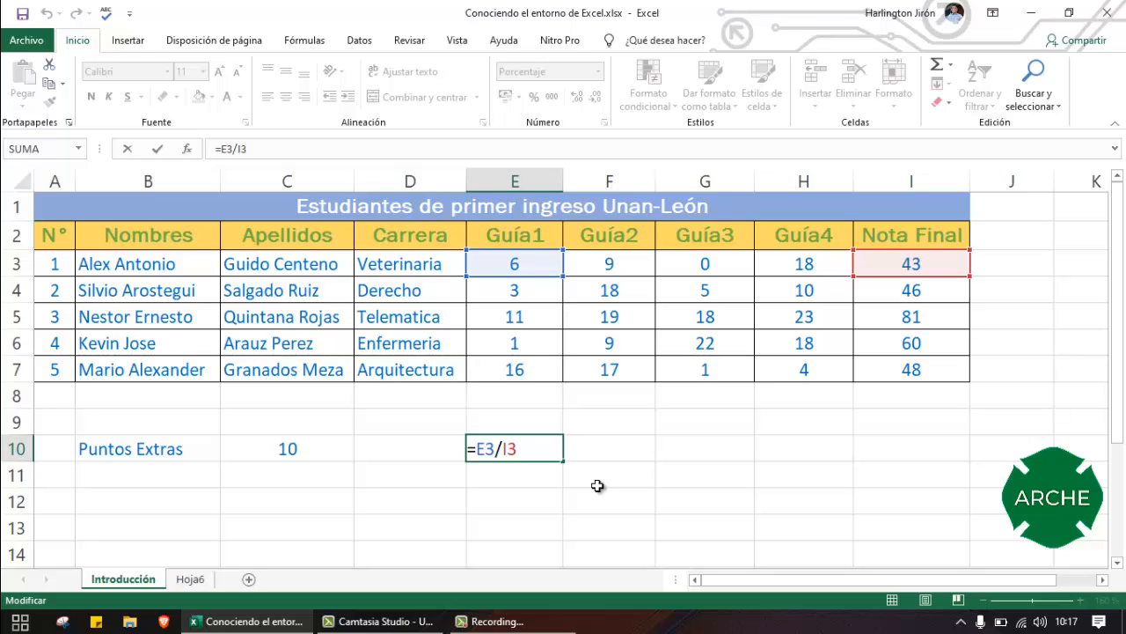
click(505, 449)
text(#)
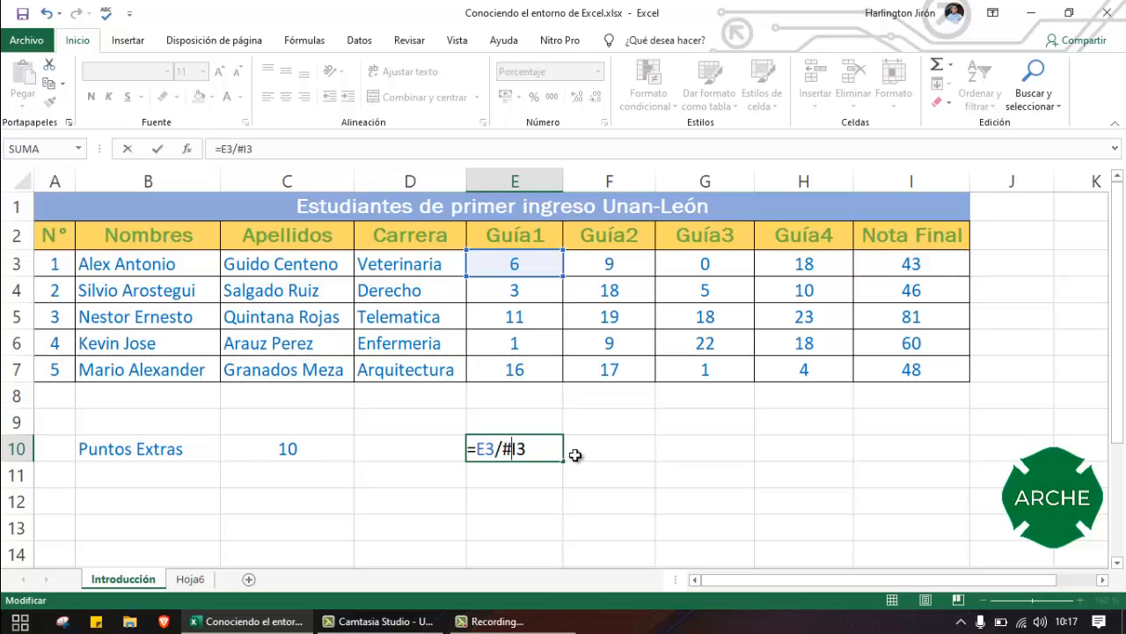
key(BackSpace)
text($)
key(BackSpace)
text($)
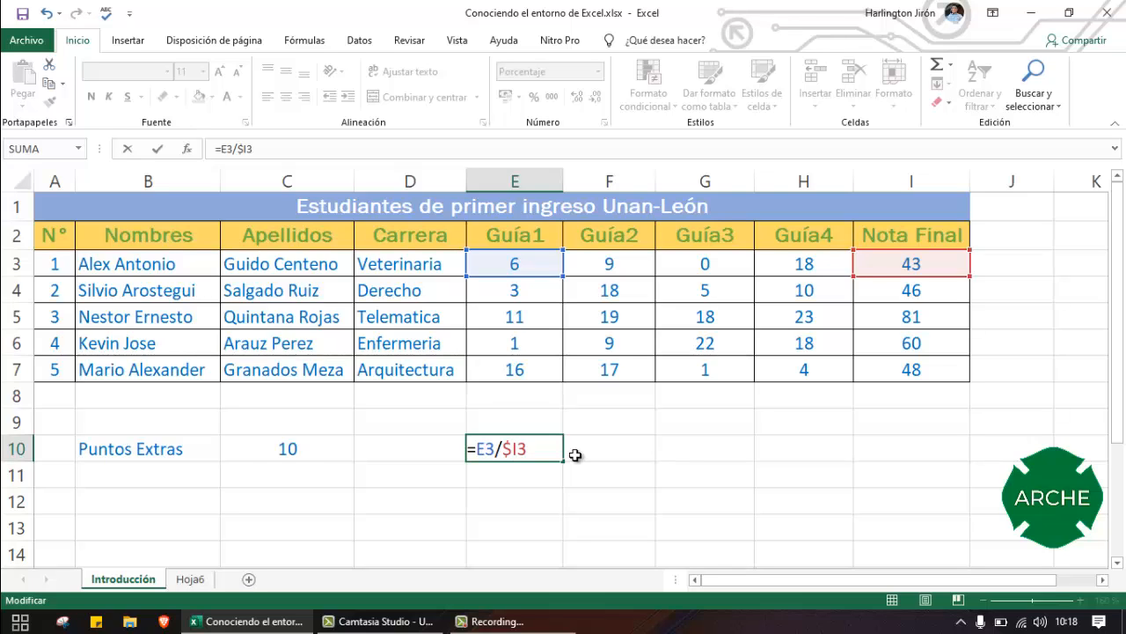
key(Return)
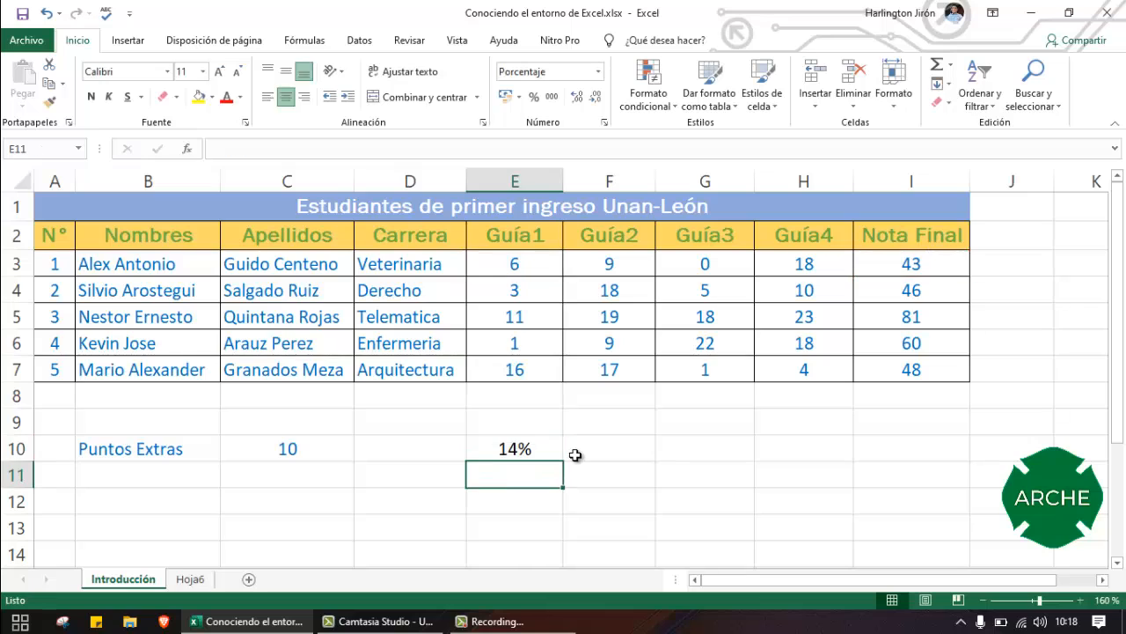
Fill the E10 formula across to H10, and inspect the references in the H10 formula
click(528, 445)
drag(564, 461, 810, 447)
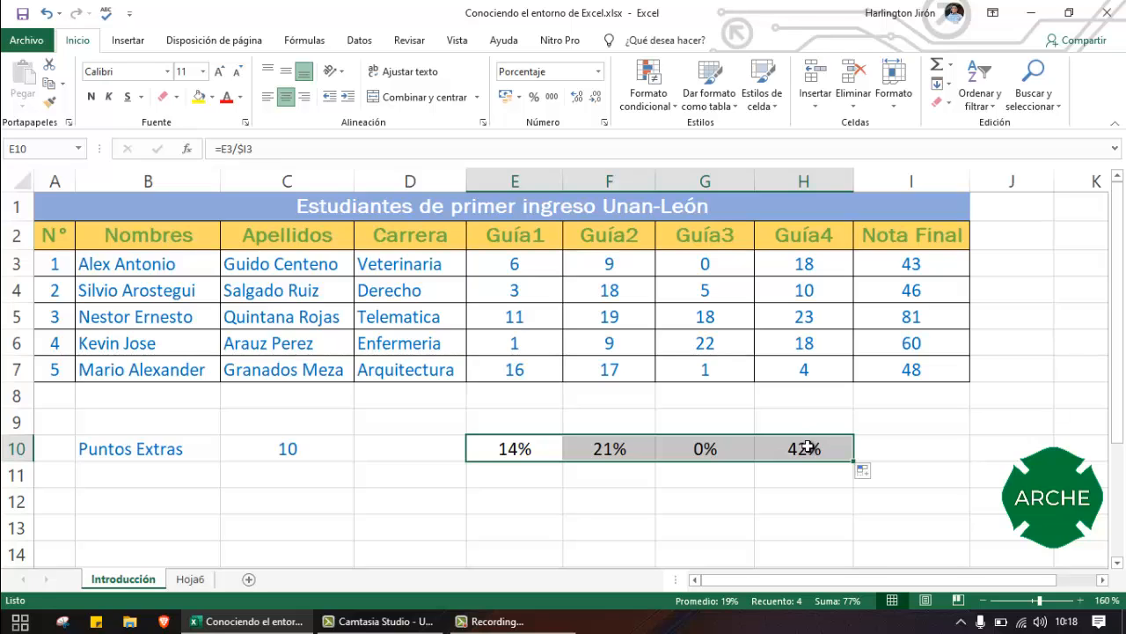
double_click(807, 447)
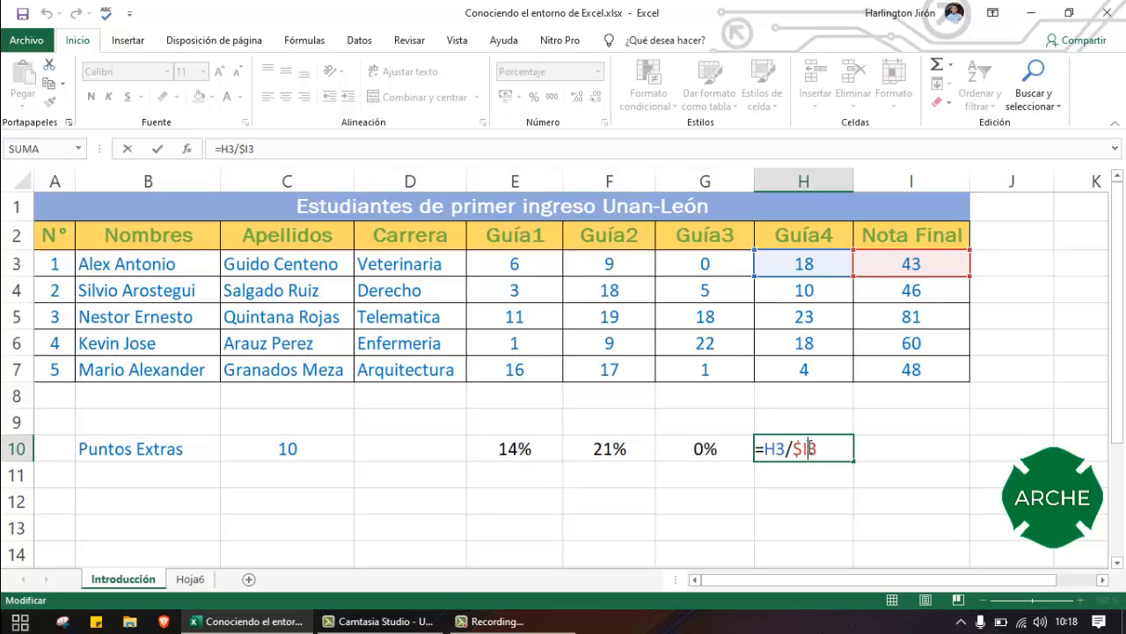
key(Return)
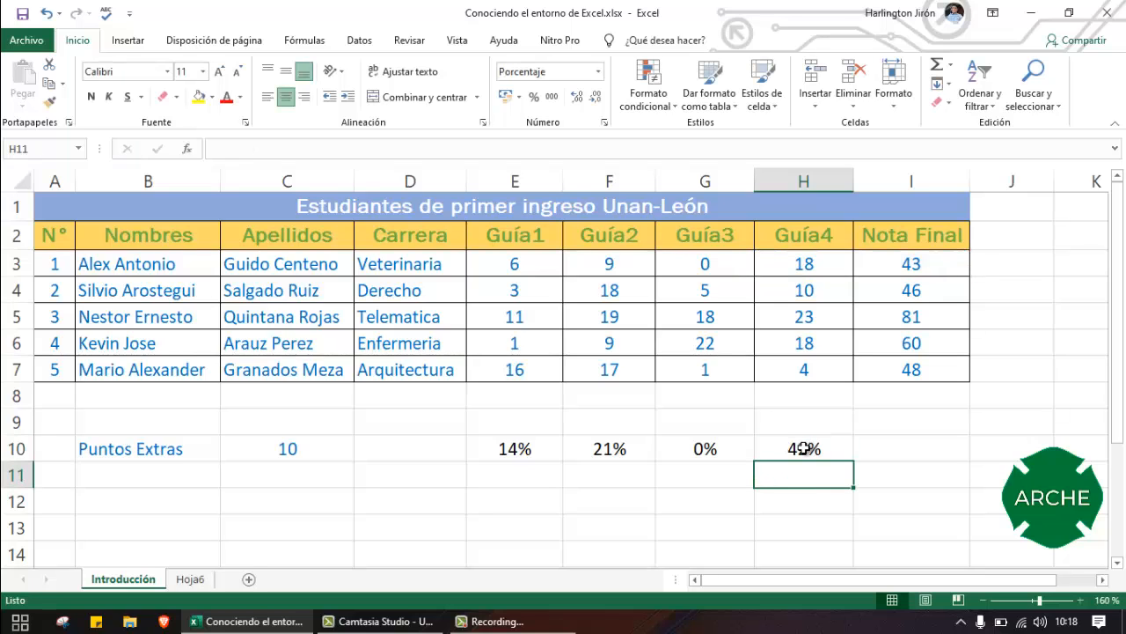
Fill the E10 formula down to E11, and inspect which row its references point to
click(501, 452)
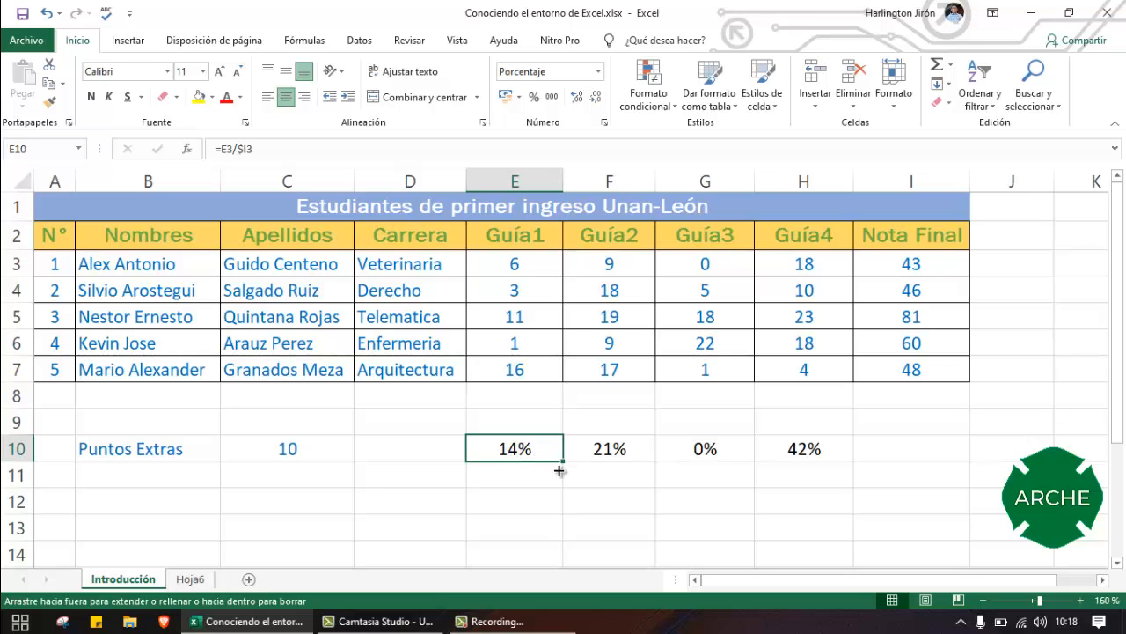
drag(559, 471, 572, 491)
double_click(524, 475)
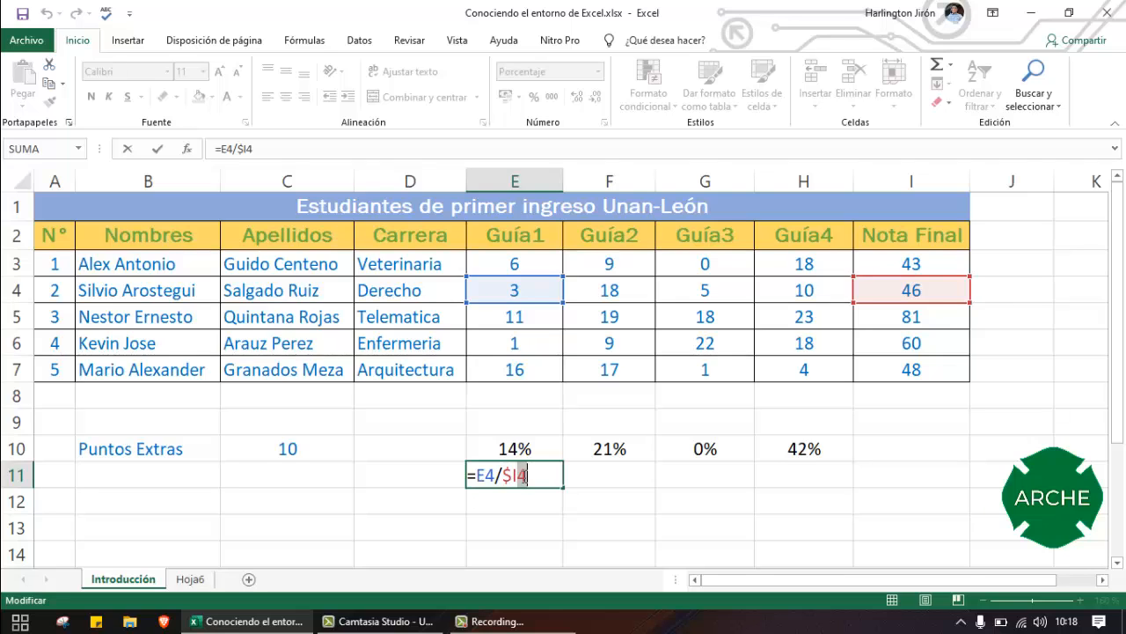
Fill the E11 formula across to H11, and inspect the references in the F11 formula
key(Return)
click(522, 475)
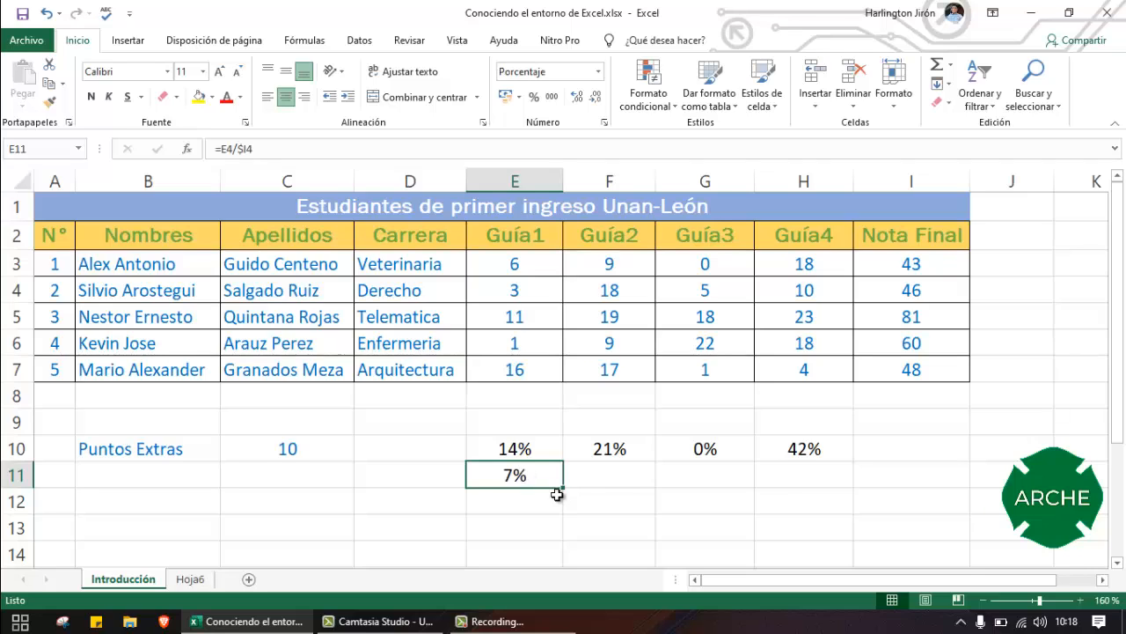
drag(564, 488, 836, 490)
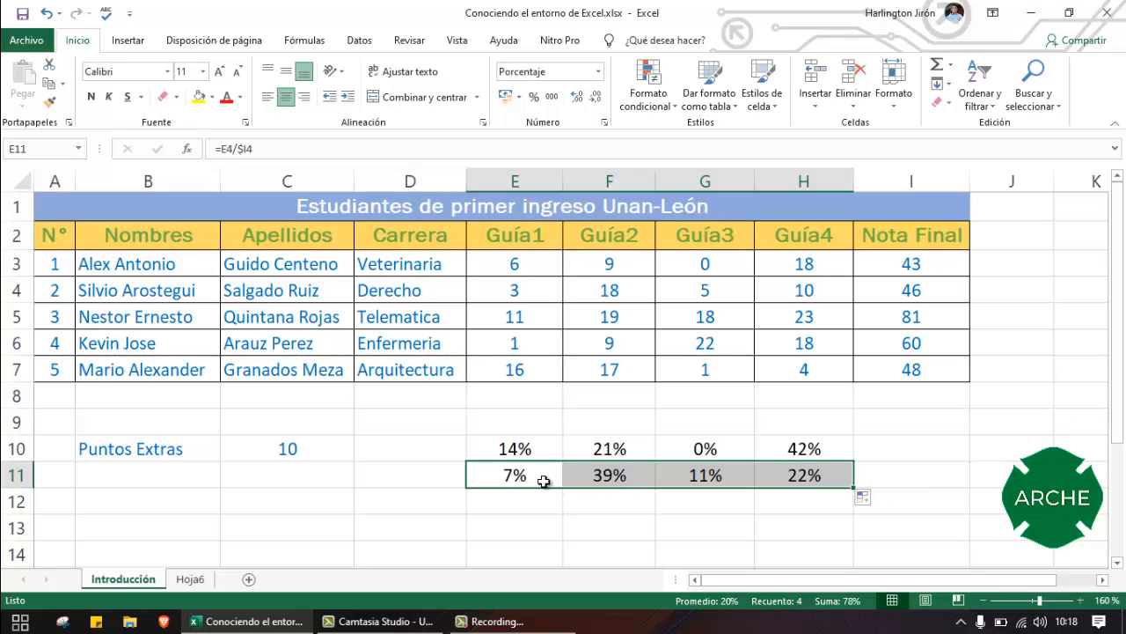
double_click(616, 473)
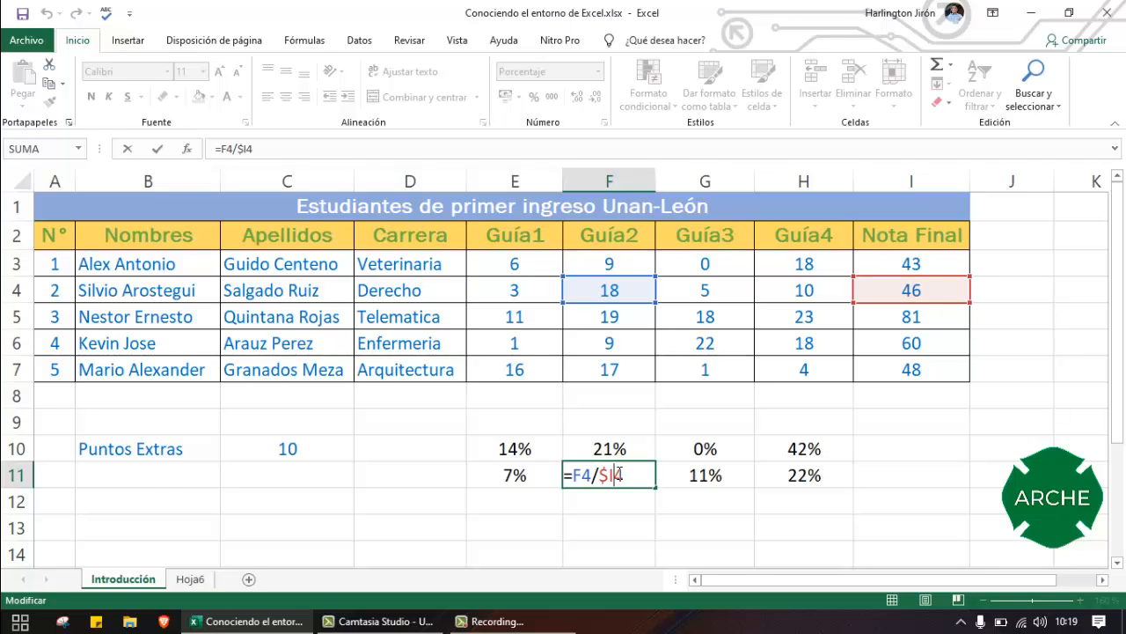
key(Return)
Fill the percentage formulas down through row 13, and apply all borders to the range E10:H13
mouse_move(520, 470)
mouse_down()
mouse_move(816, 475)
mouse_move(852, 521)
mouse_move(852, 551)
mouse_move(516, 448)
mouse_up()
click(811, 503)
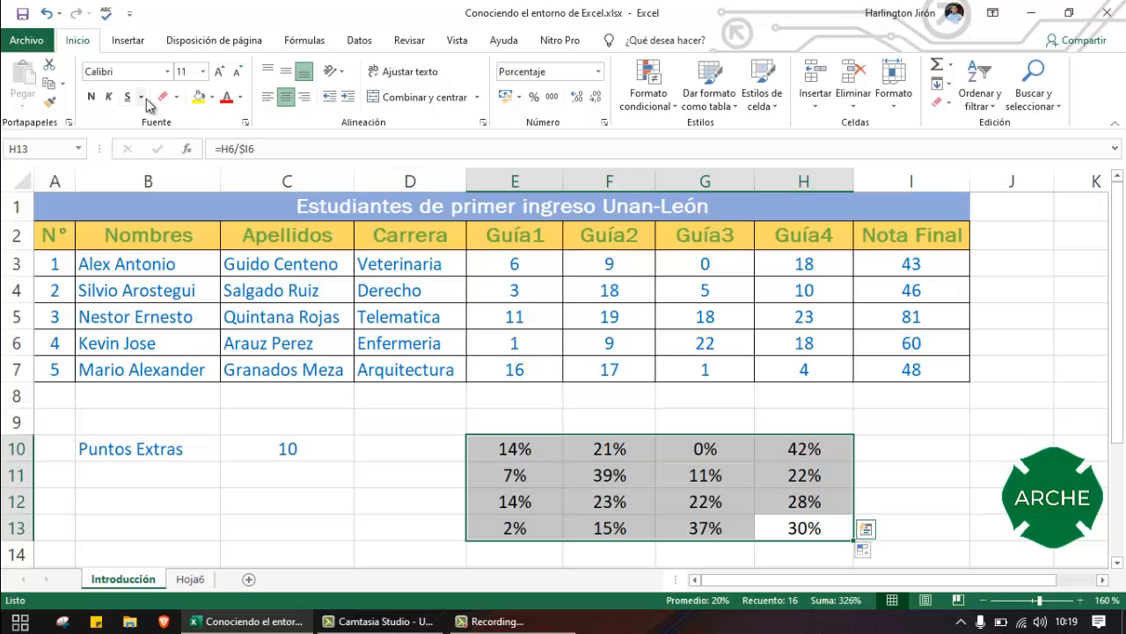
click(177, 97)
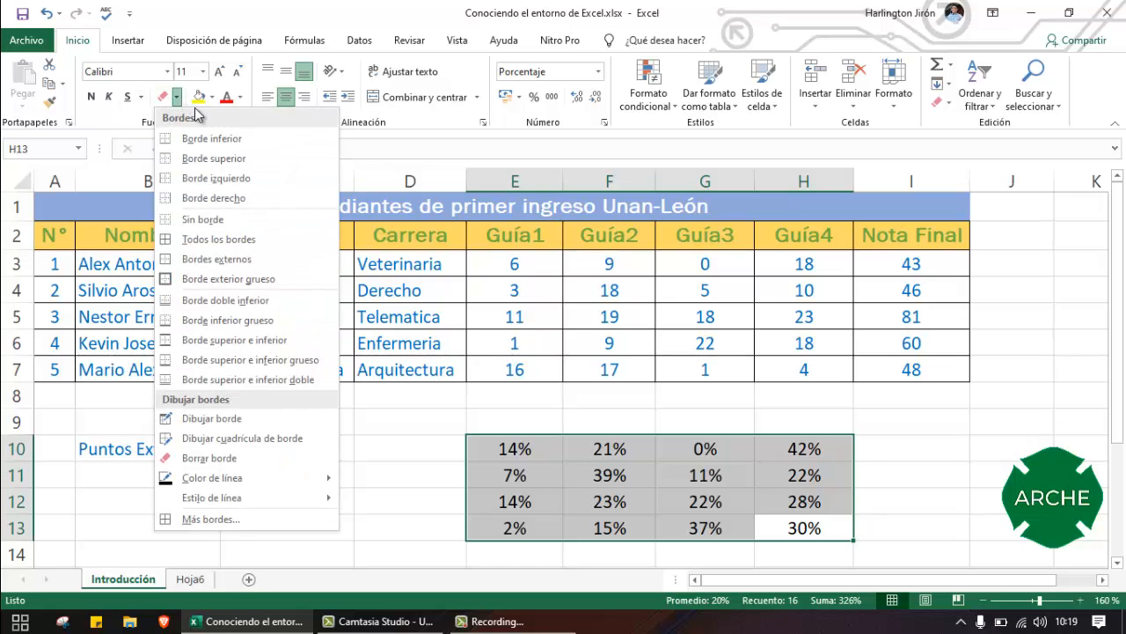
click(214, 239)
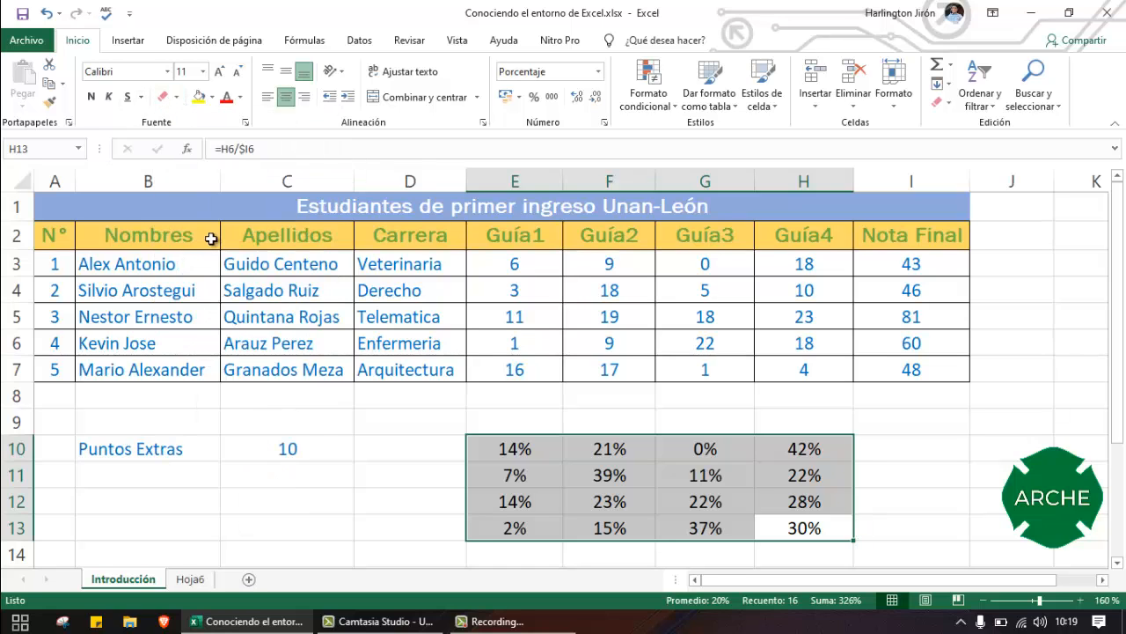
click(827, 476)
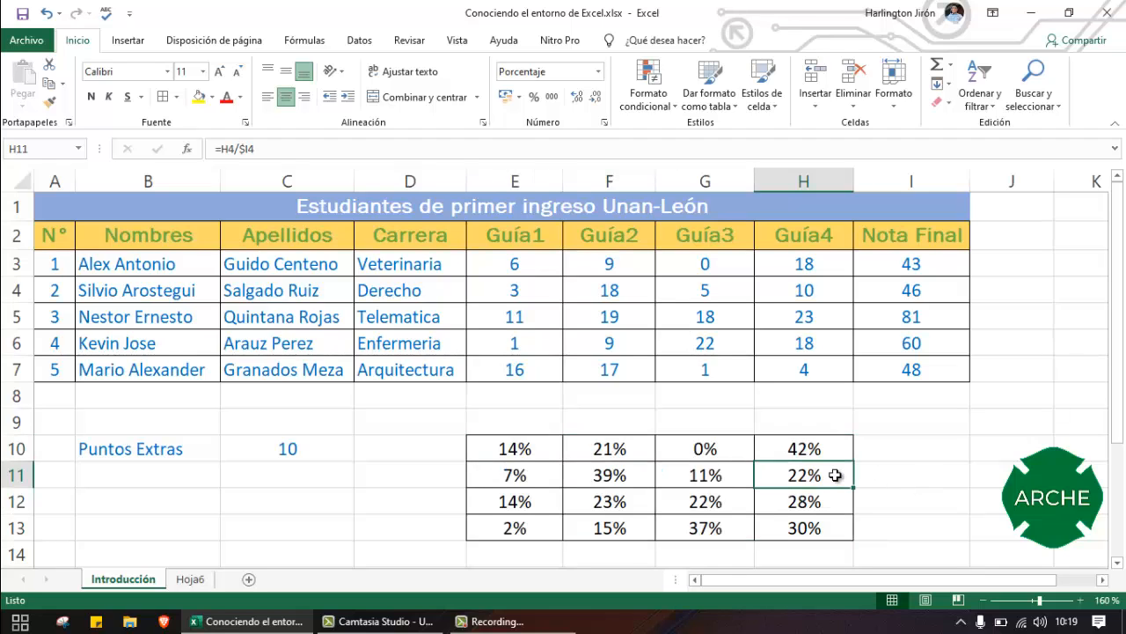